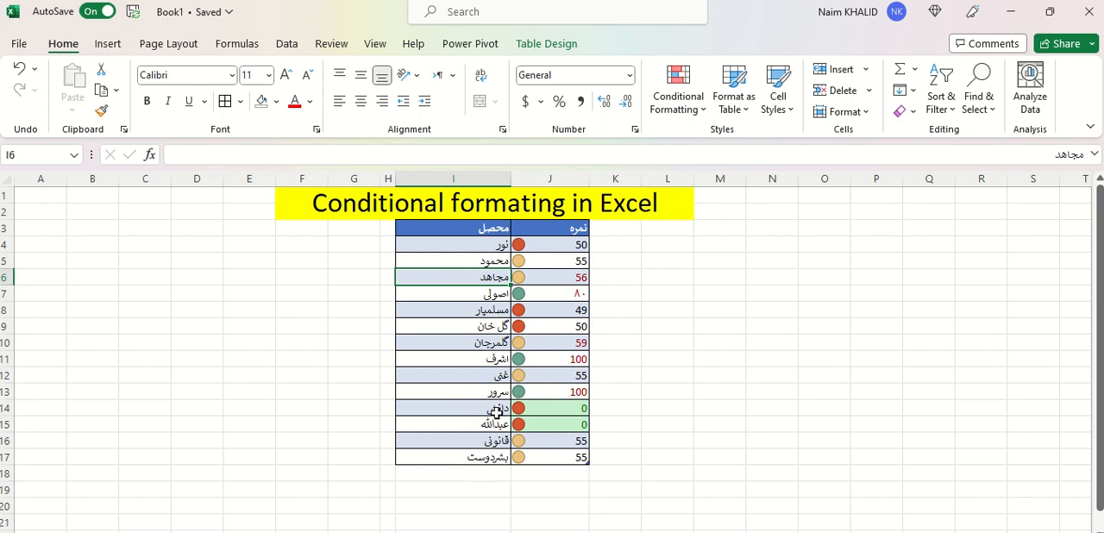
Examine the student names and their conditionally formatted scores in the table I3:J17
{"action": "left_click_drag", "start_coordinate": [477, 254], "coordinate": [483, 443]}
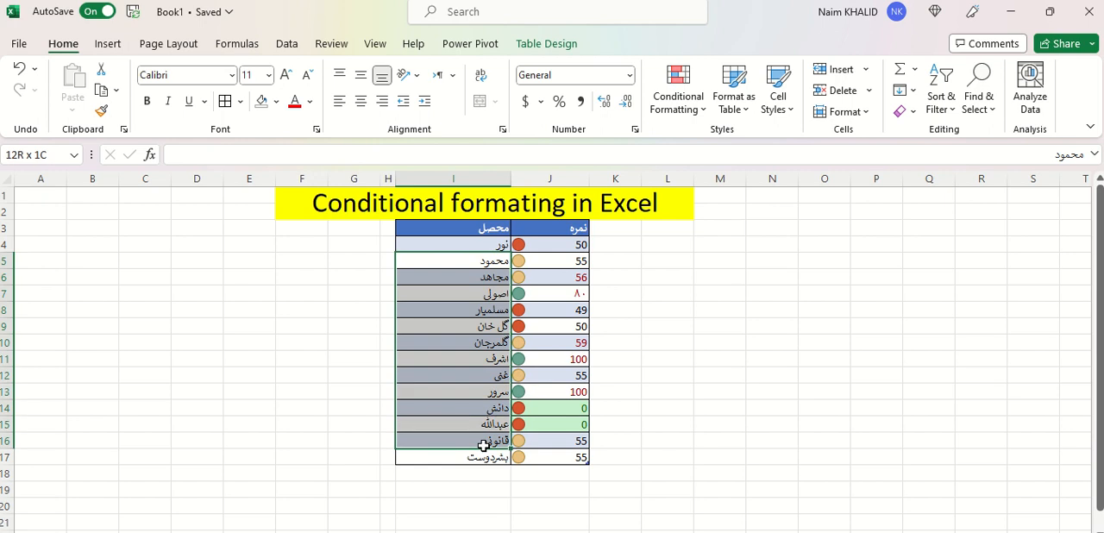
{"action": "left_click_drag", "start_coordinate": [580, 247], "coordinate": [561, 451]}
{"action": "left_click", "coordinate": [540, 246]}
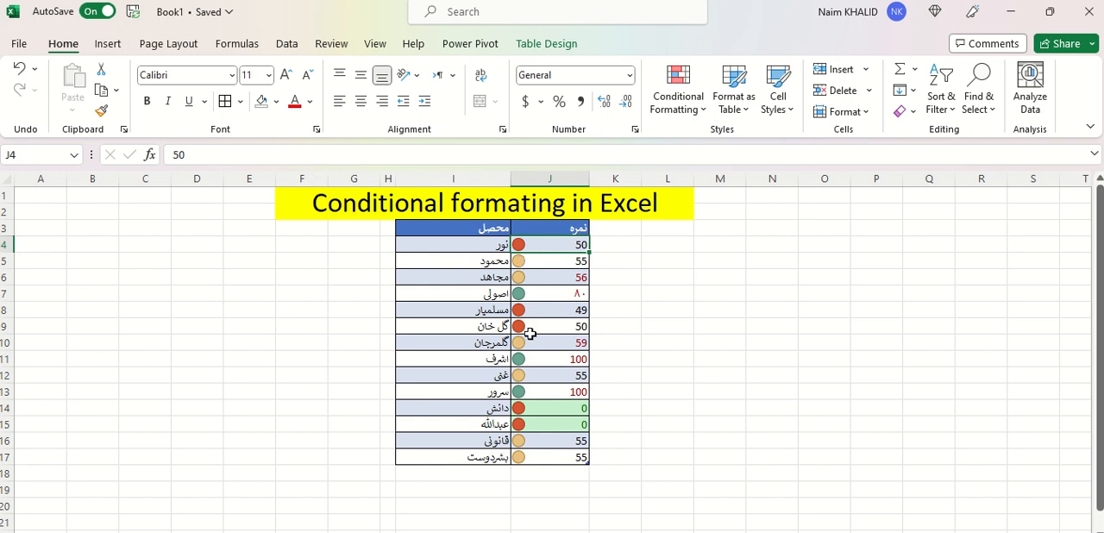
{"action": "left_click", "coordinate": [526, 358]}
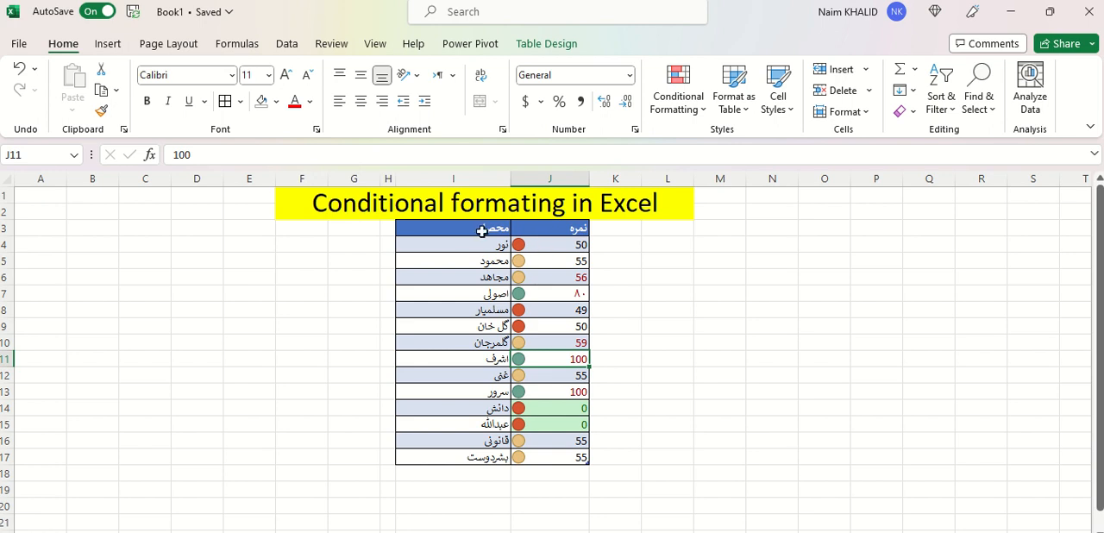
{"action": "left_click_drag", "start_coordinate": [463, 231], "coordinate": [559, 460]}
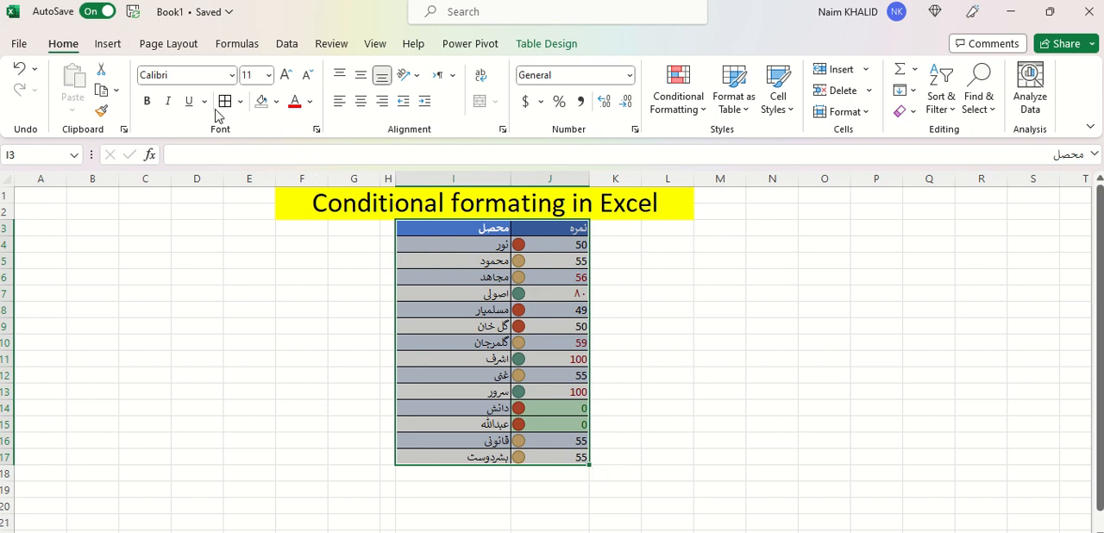
{"action": "left_click", "coordinate": [108, 45]}
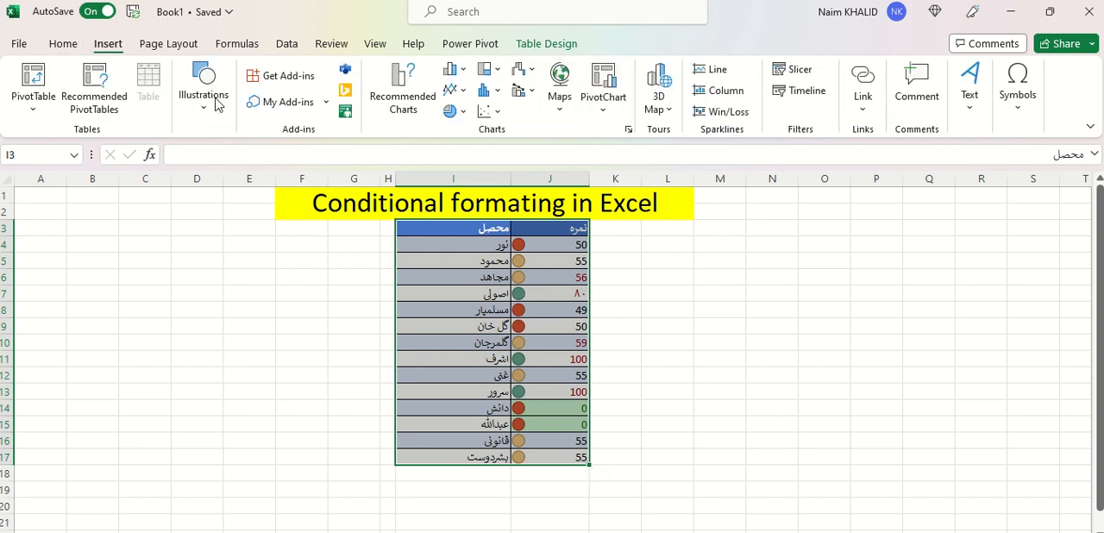
{"action": "left_click", "coordinate": [62, 48]}
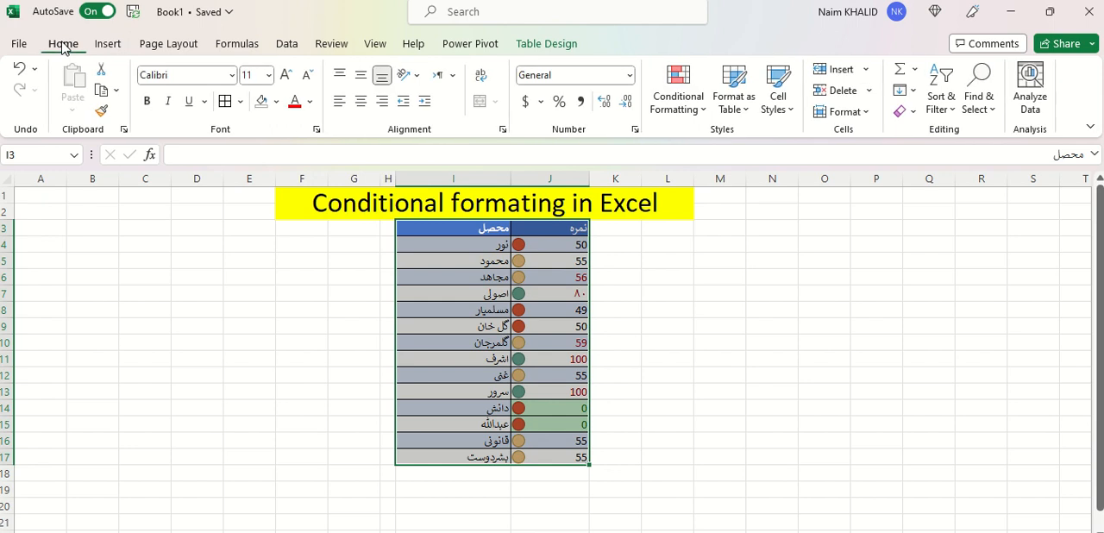
{"action": "left_click", "coordinate": [583, 231]}
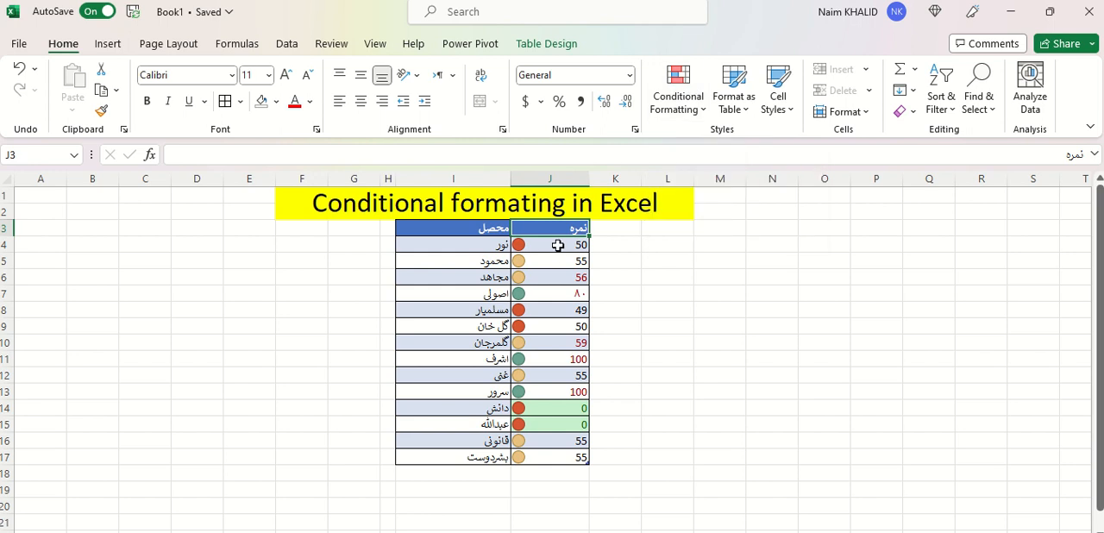
Clear all conditional formatting rules from the score cells J4:J17
{"action": "left_click_drag", "start_coordinate": [556, 244], "coordinate": [556, 458]}
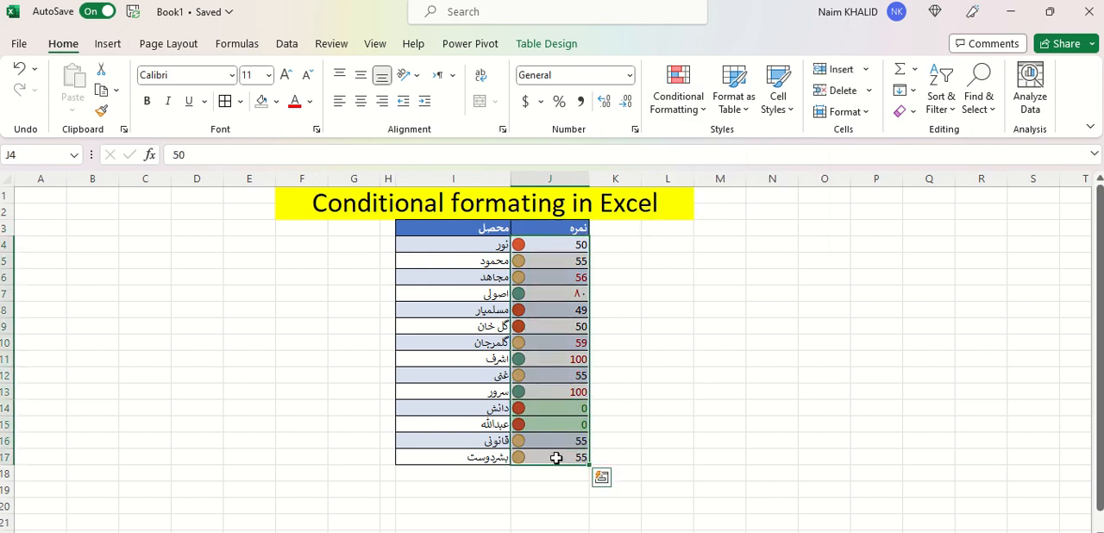
{"action": "left_click", "coordinate": [700, 115]}
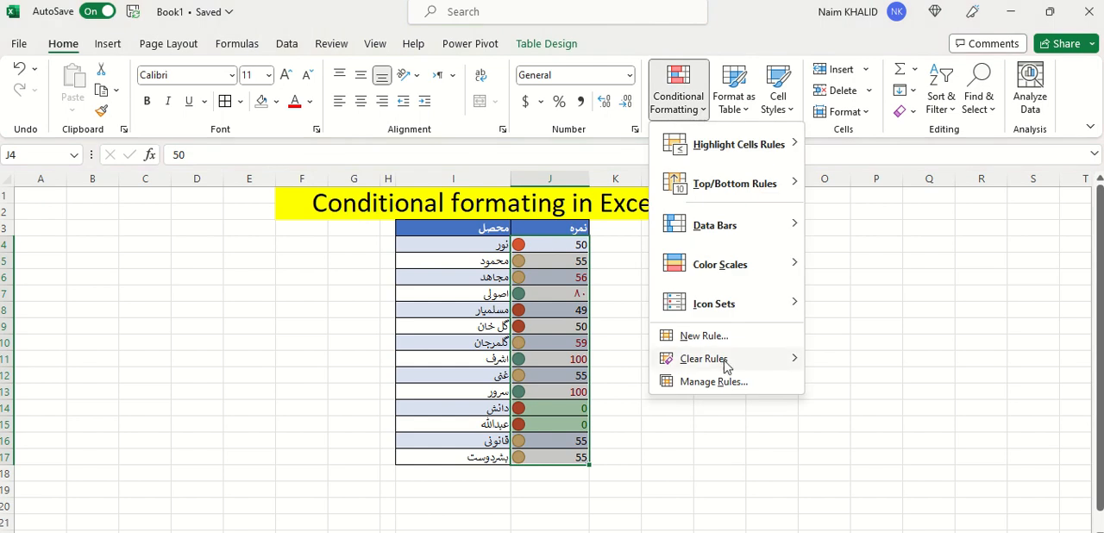
{"action": "mouse_move", "coordinate": [725, 366]}
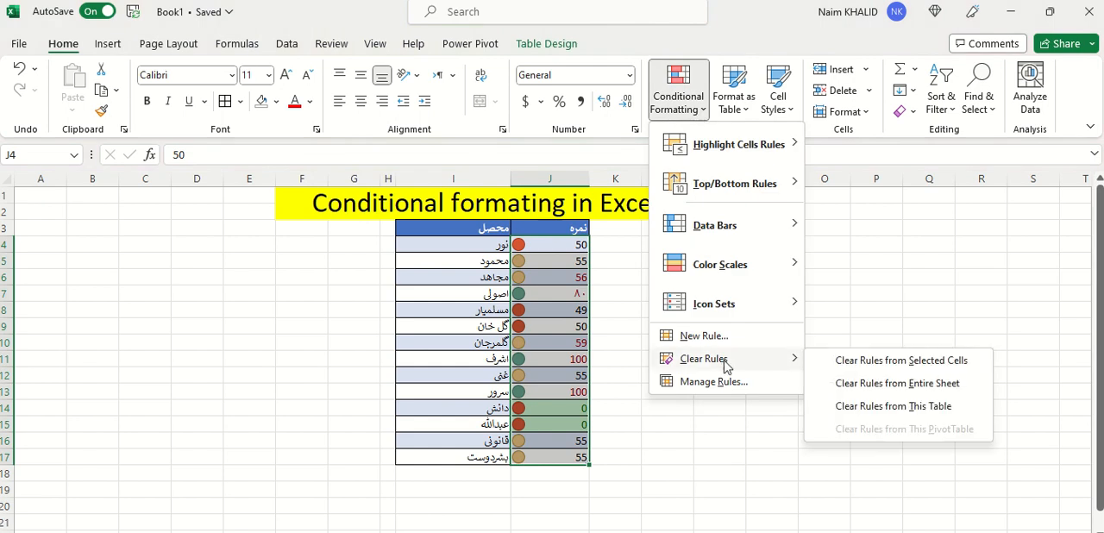
{"action": "left_click", "coordinate": [866, 364]}
{"action": "left_click", "coordinate": [645, 290]}
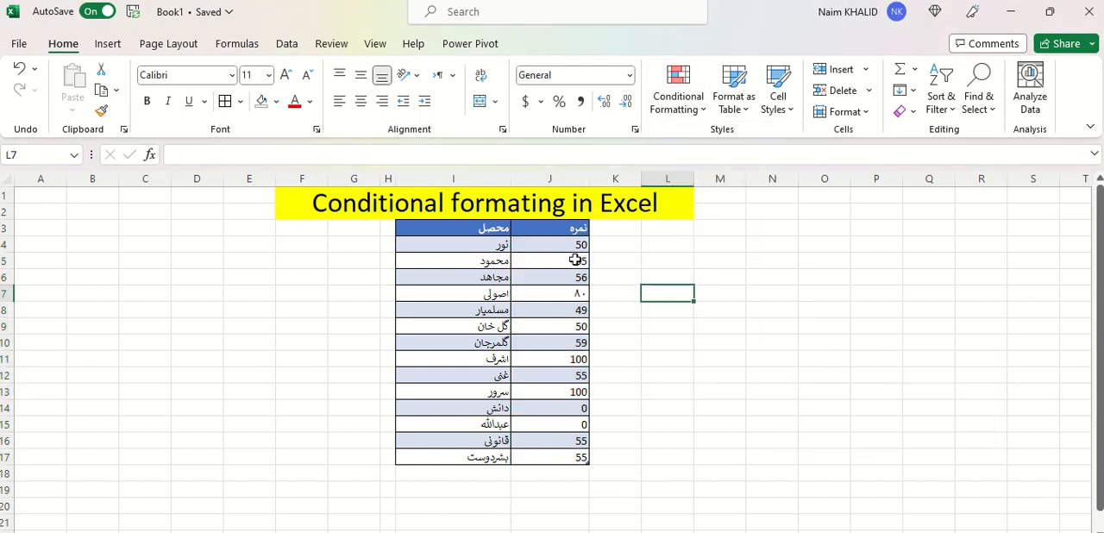
Apply the circled check, exclamation and cross indicator icon set to J4:J17 and inspect the icons beside the scores
{"action": "left_click_drag", "start_coordinate": [562, 248], "coordinate": [563, 465]}
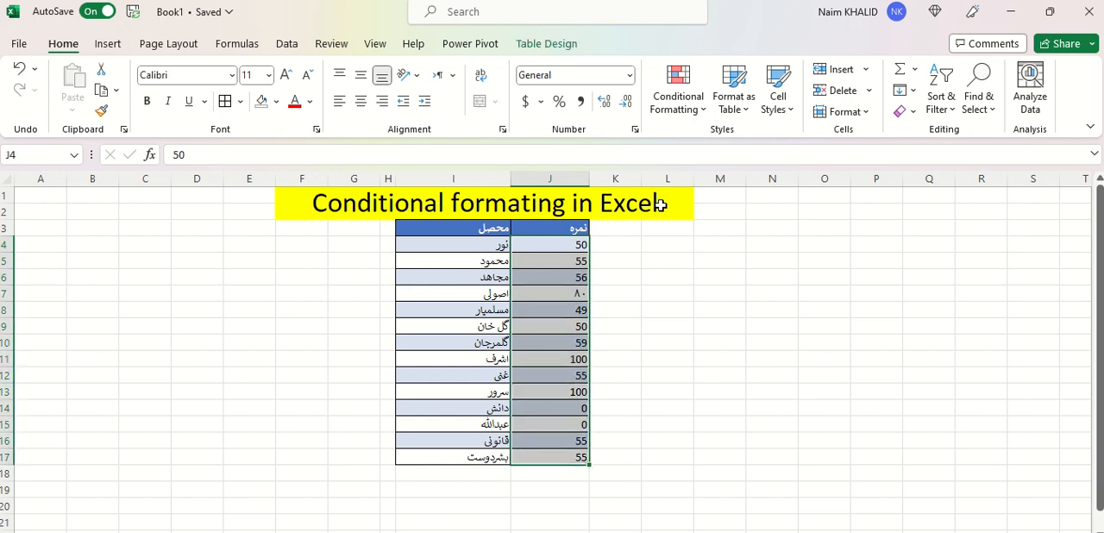
{"action": "left_click", "coordinate": [685, 108]}
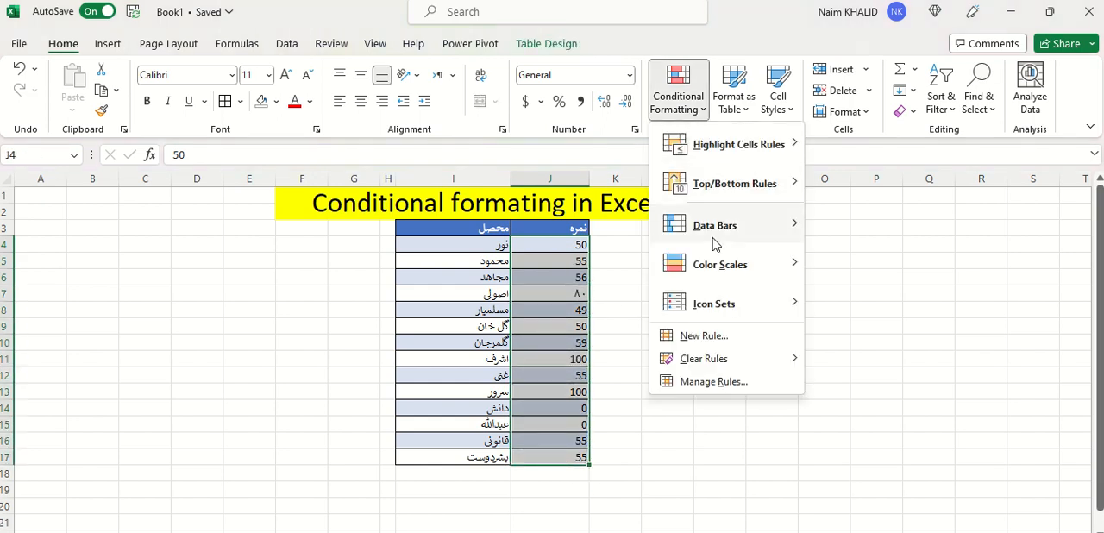
{"action": "mouse_move", "coordinate": [724, 312]}
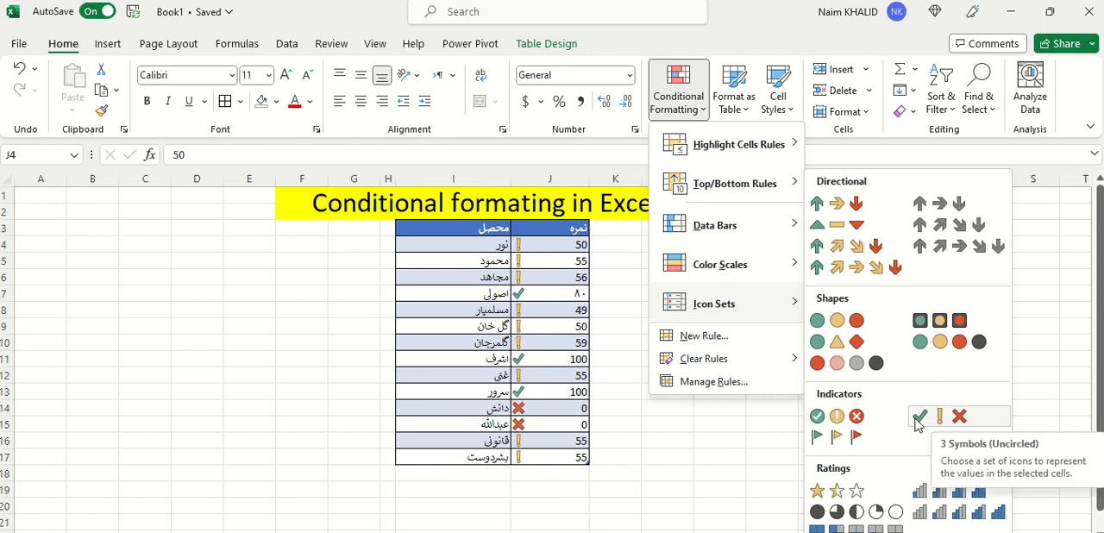
{"action": "left_click", "coordinate": [833, 417]}
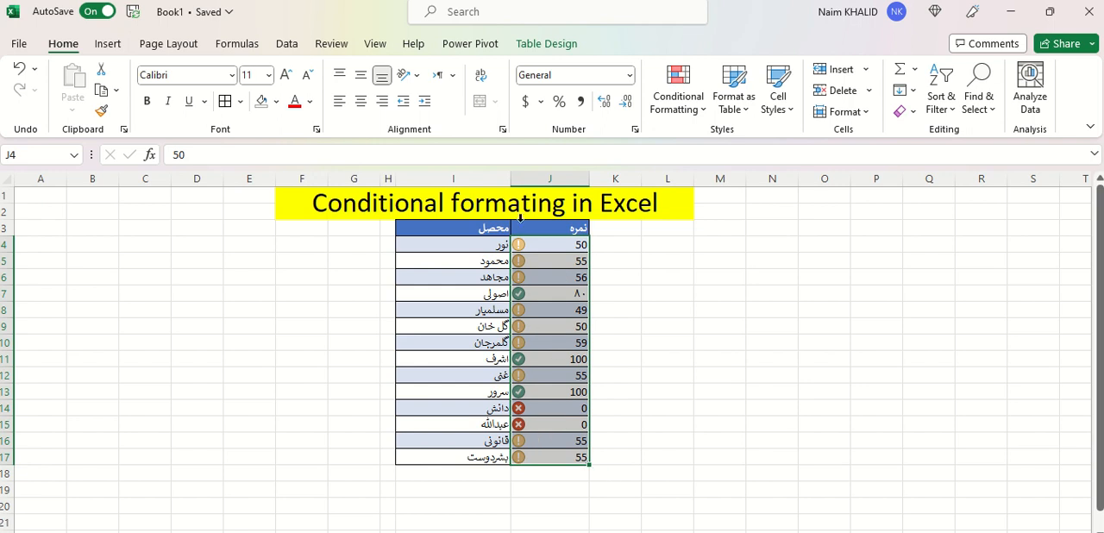
{"action": "left_click", "coordinate": [537, 244]}
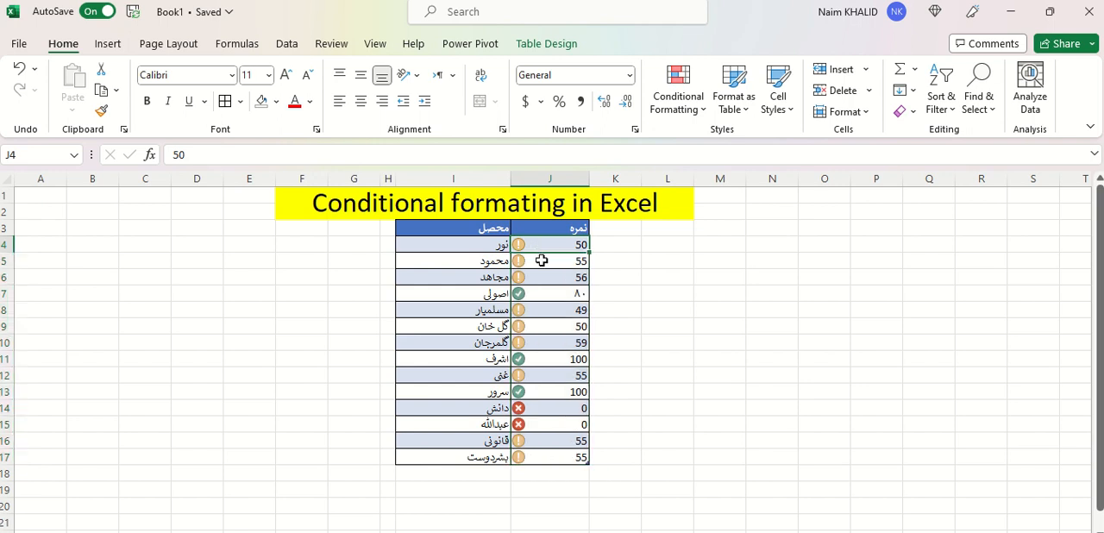
{"action": "left_click", "coordinate": [541, 297]}
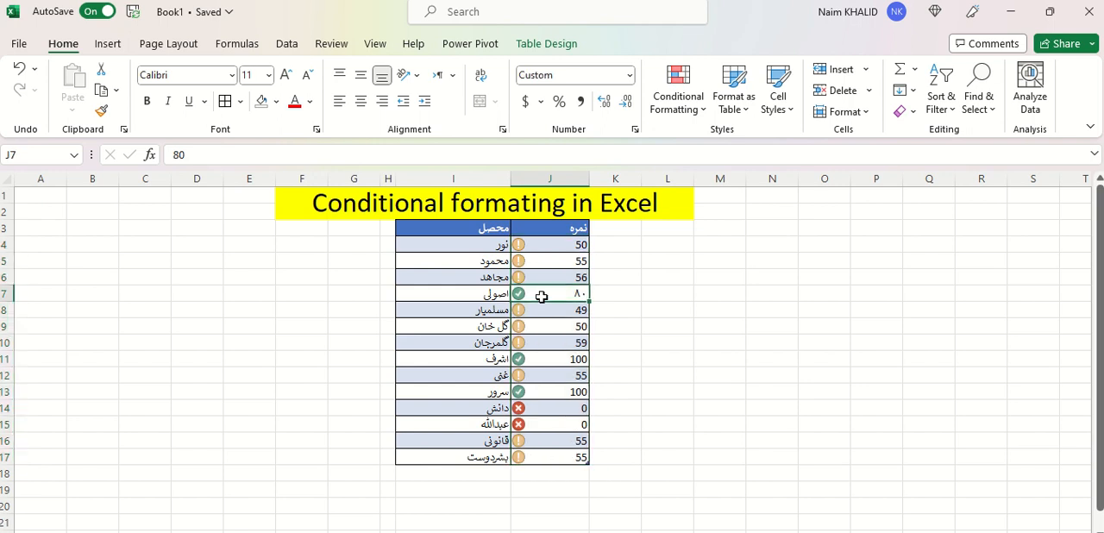
{"action": "left_click", "coordinate": [533, 407]}
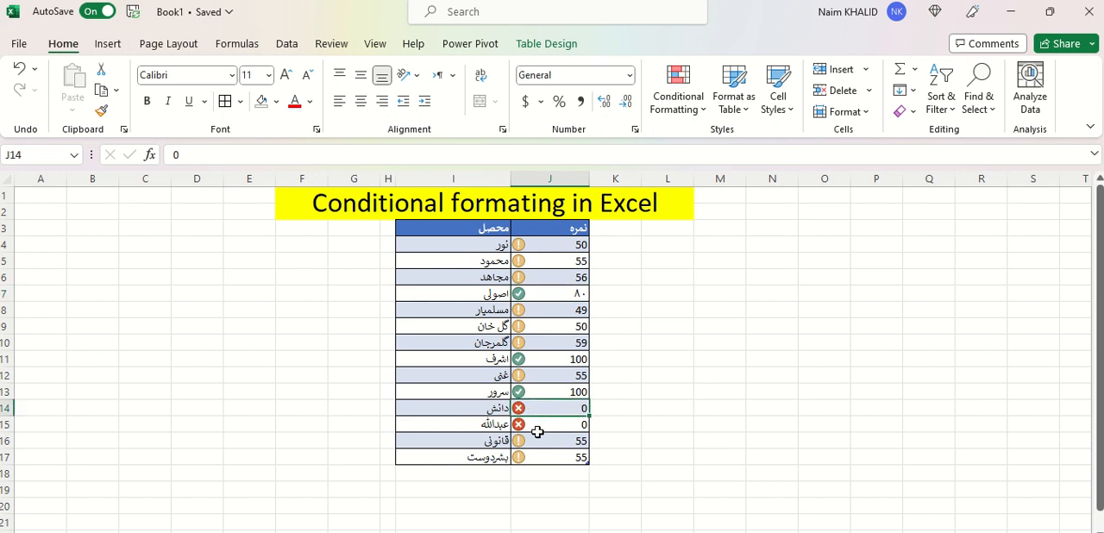
Start a custom icon set rule for J4:J17 and set both threshold types to Number
{"action": "left_click", "coordinate": [553, 244]}
{"action": "left_click_drag", "start_coordinate": [554, 244], "coordinate": [544, 455]}
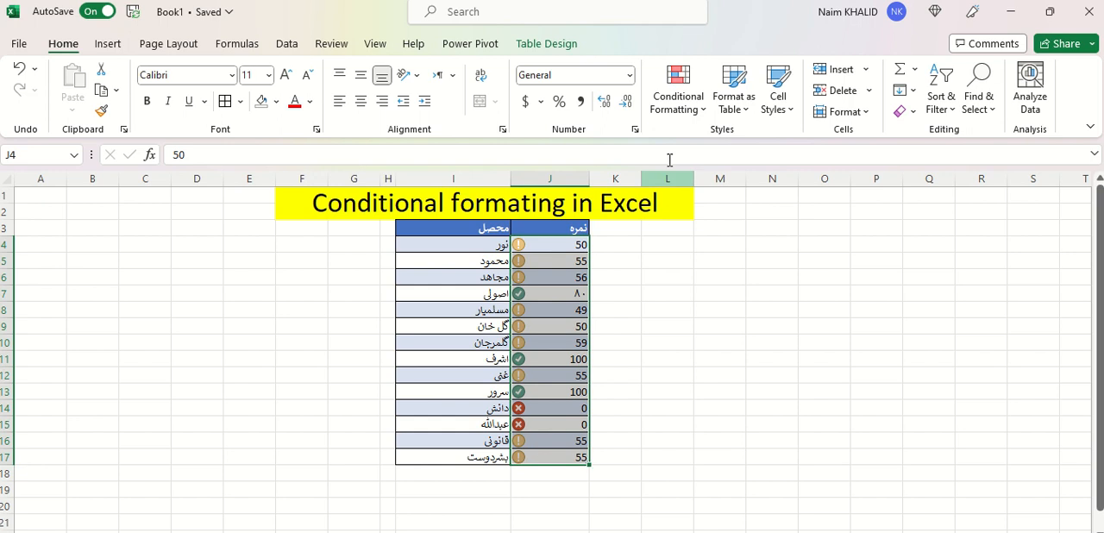
{"action": "left_click", "coordinate": [700, 114]}
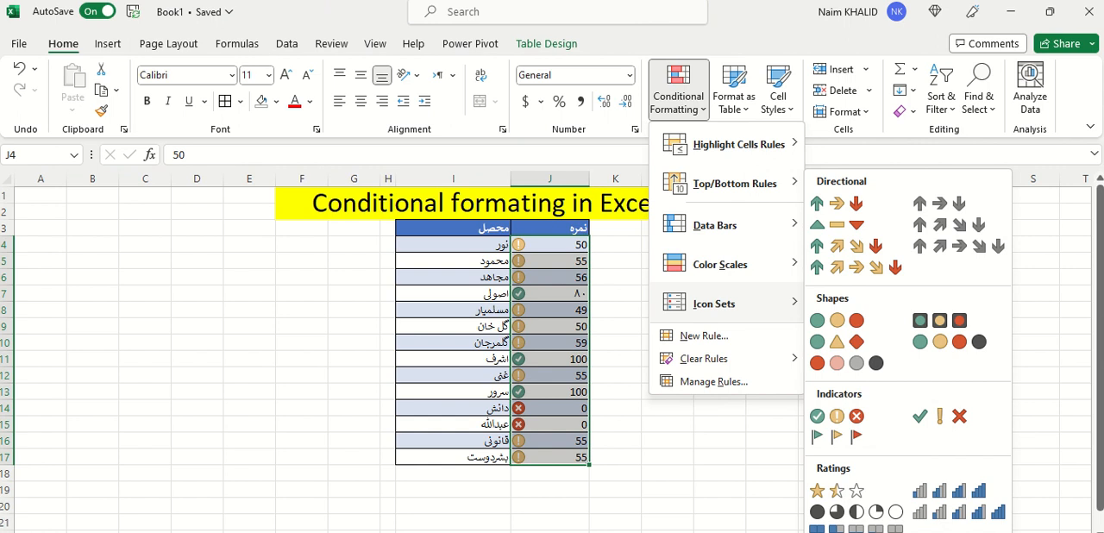
{"action": "left_click", "coordinate": [864, 532]}
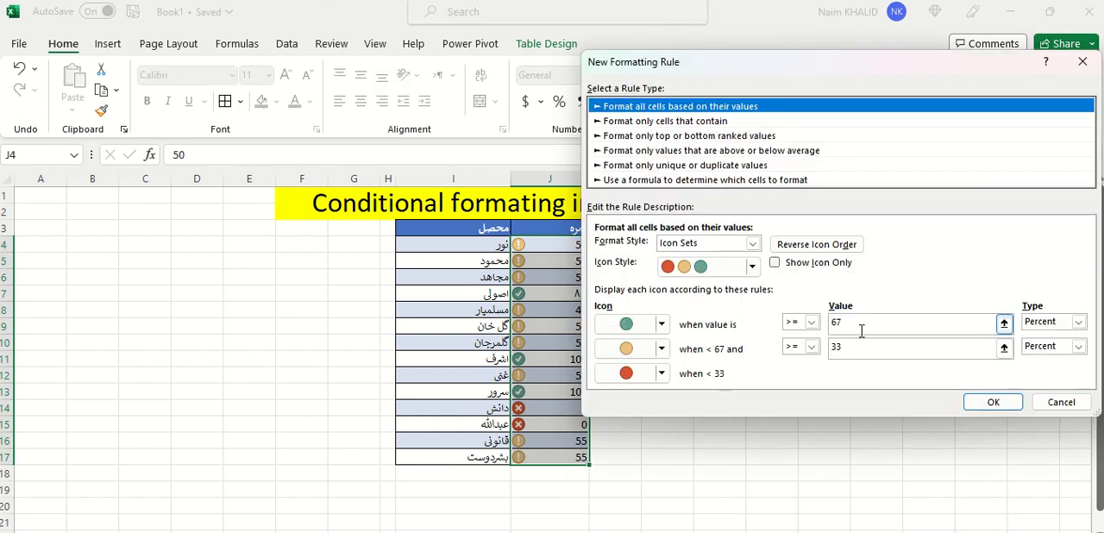
{"action": "left_click", "coordinate": [1078, 324]}
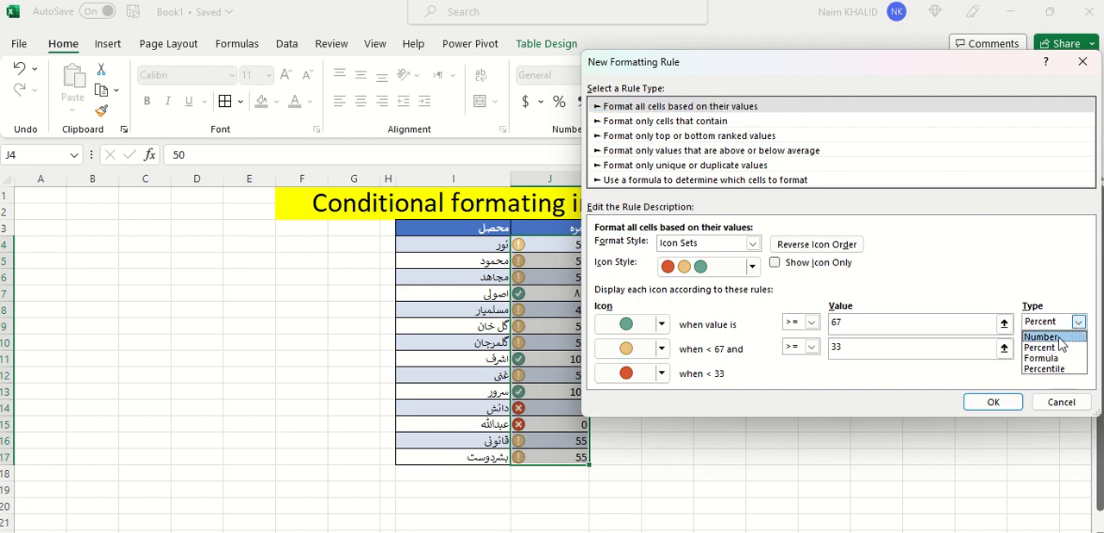
{"action": "left_click", "coordinate": [1066, 337]}
{"action": "left_click", "coordinate": [1078, 348]}
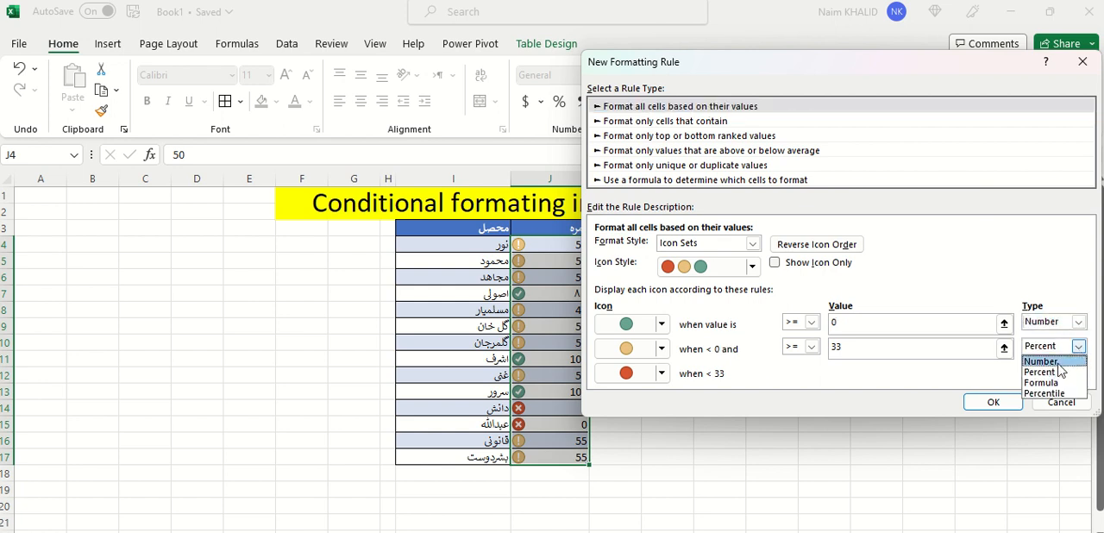
{"action": "left_click", "coordinate": [1053, 365]}
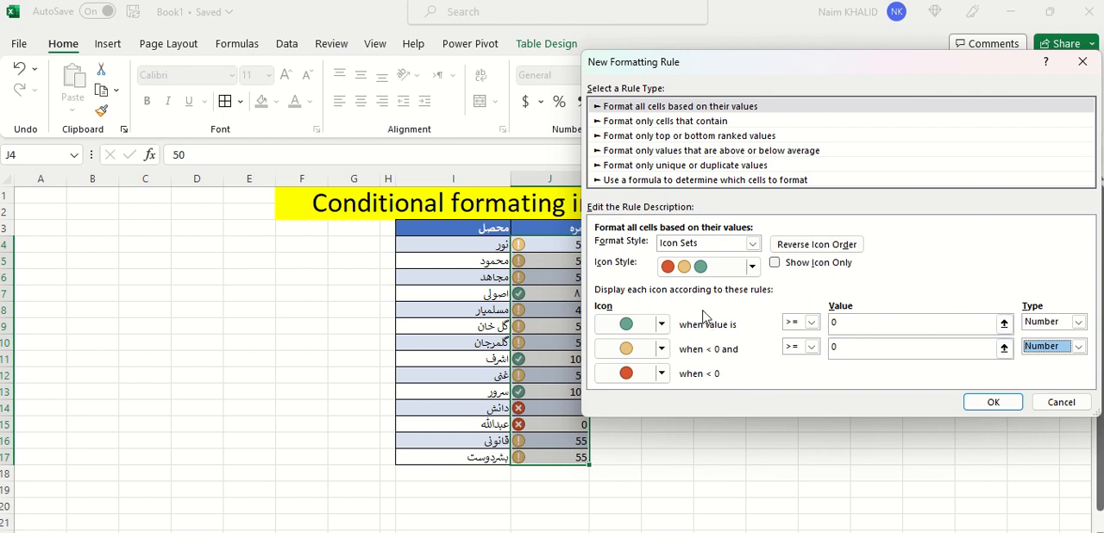
Give the rule the circled cross, exclamation and check icons with thresholds of 80 for green and 60 for yellow, and apply it
{"action": "left_click", "coordinate": [752, 267]}
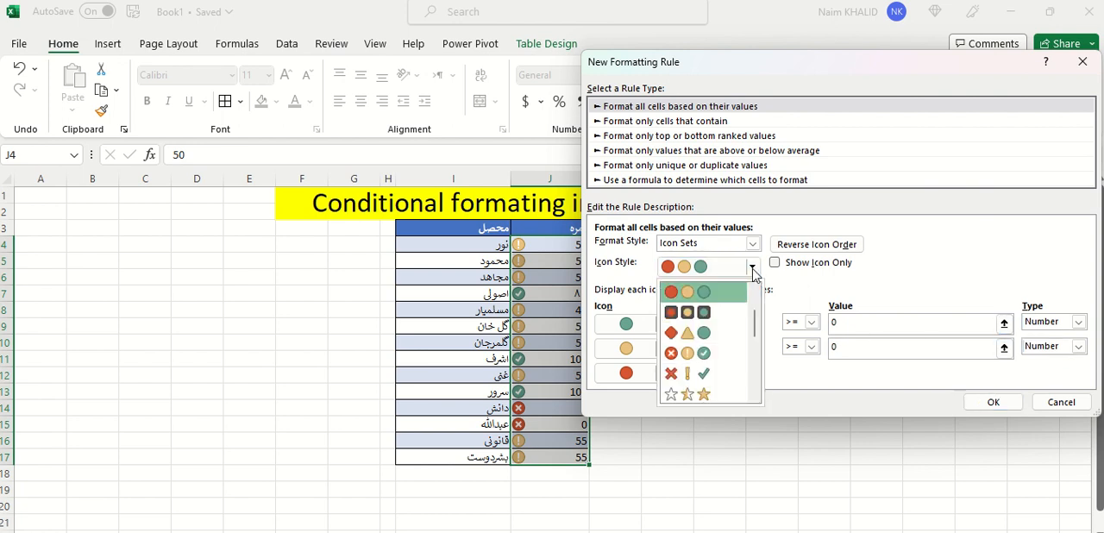
{"action": "left_click", "coordinate": [705, 352]}
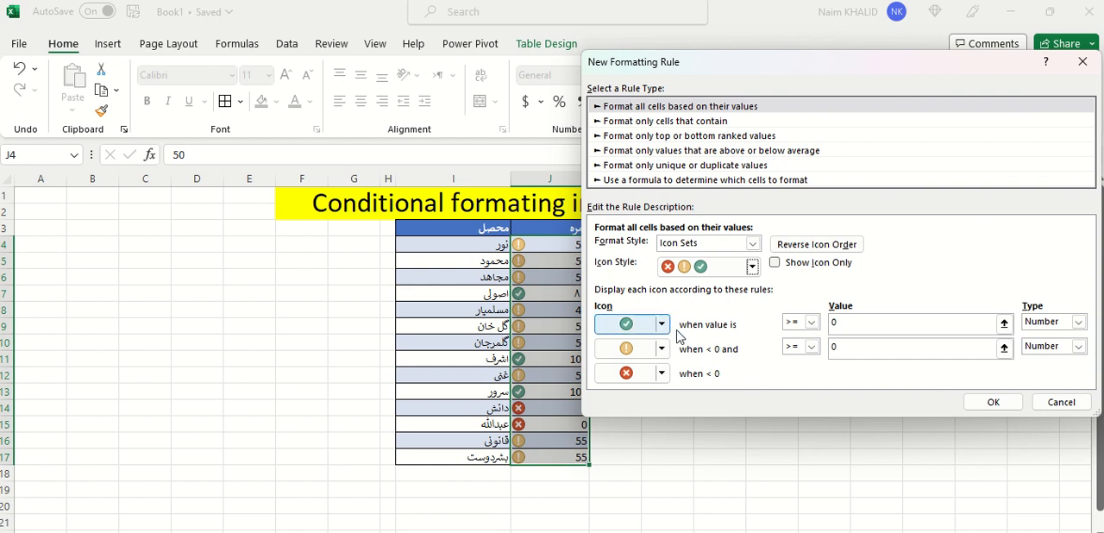
{"action": "left_click", "coordinate": [834, 322]}
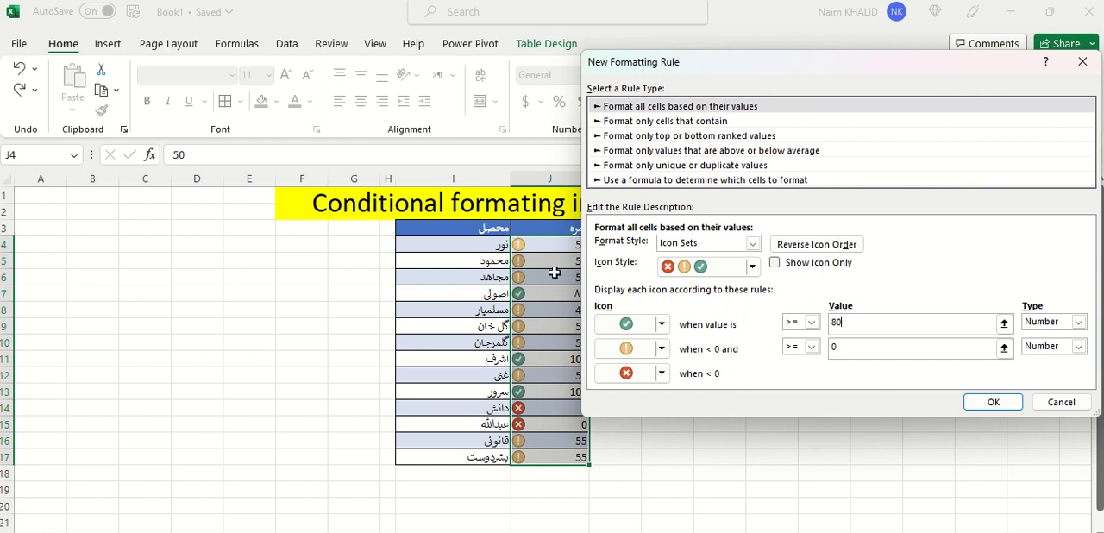
{"action": "left_click", "coordinate": [841, 352]}
{"action": "left_click_drag", "start_coordinate": [845, 353], "coordinate": [830, 355]}
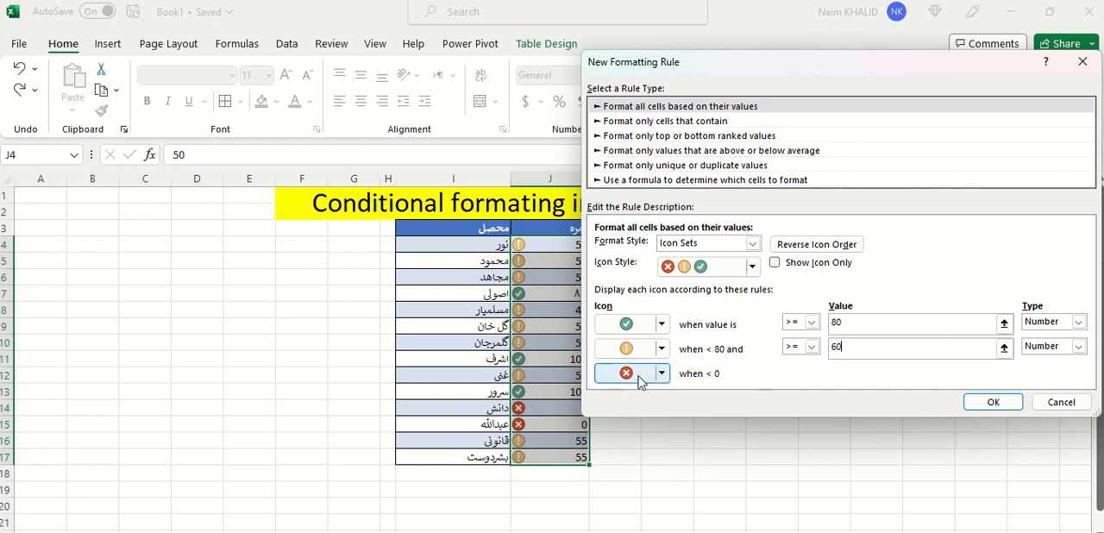
{"action": "left_click", "coordinate": [1000, 402]}
{"action": "left_click", "coordinate": [671, 327]}
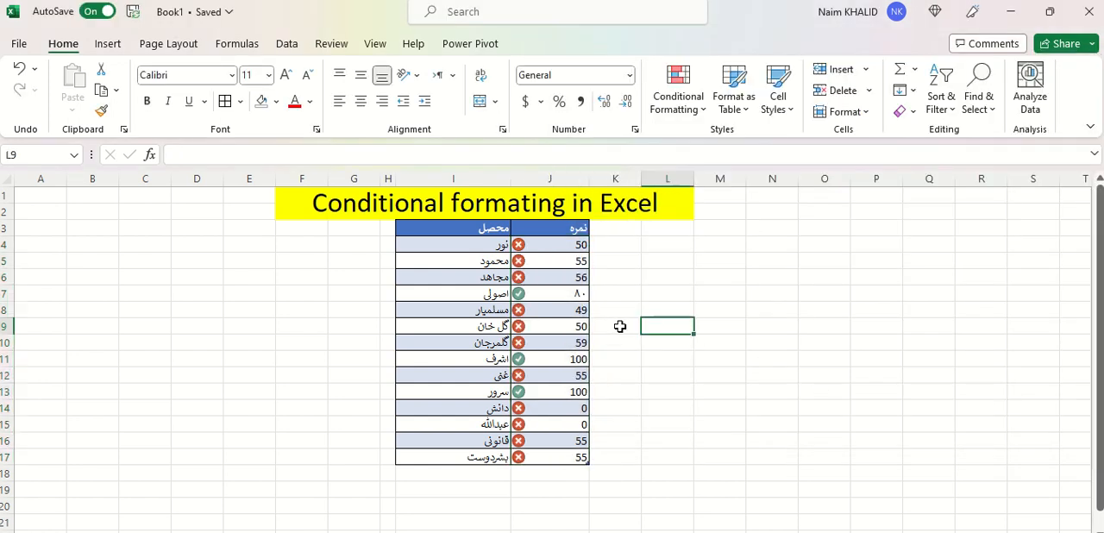
Review the icons in the score column and change the score in J4 to 70
{"action": "left_click_drag", "start_coordinate": [530, 246], "coordinate": [526, 455]}
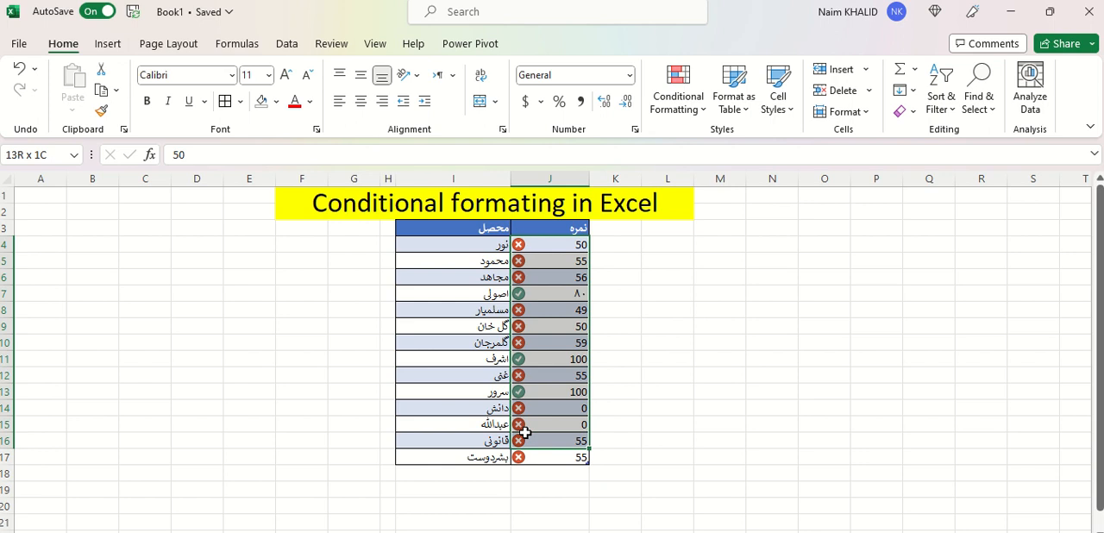
{"action": "left_click", "coordinate": [559, 369]}
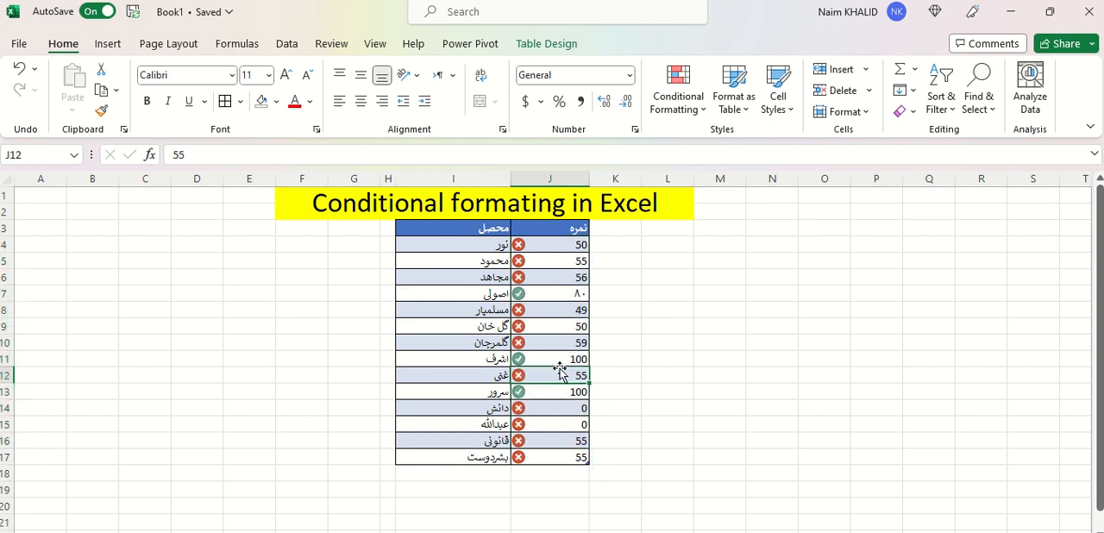
{"action": "left_click", "coordinate": [542, 245]}
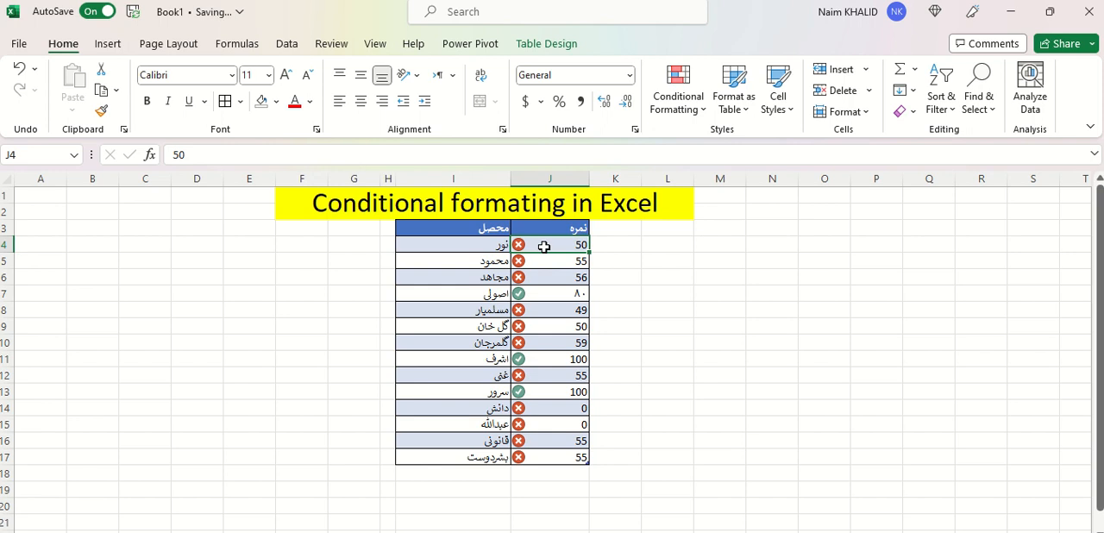
{"action": "type", "text": "70"}
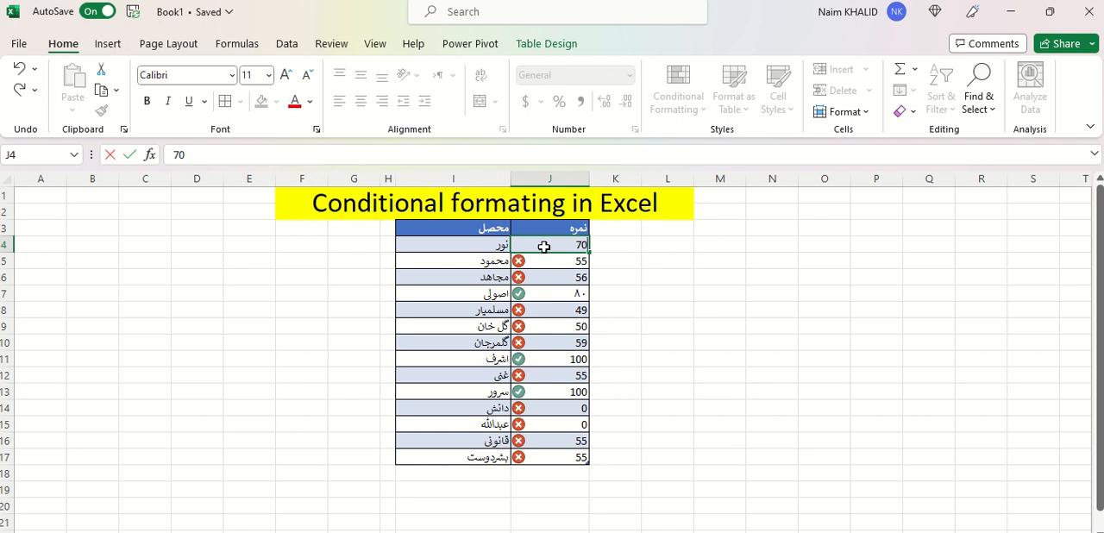
{"action": "key", "text": "Return"}
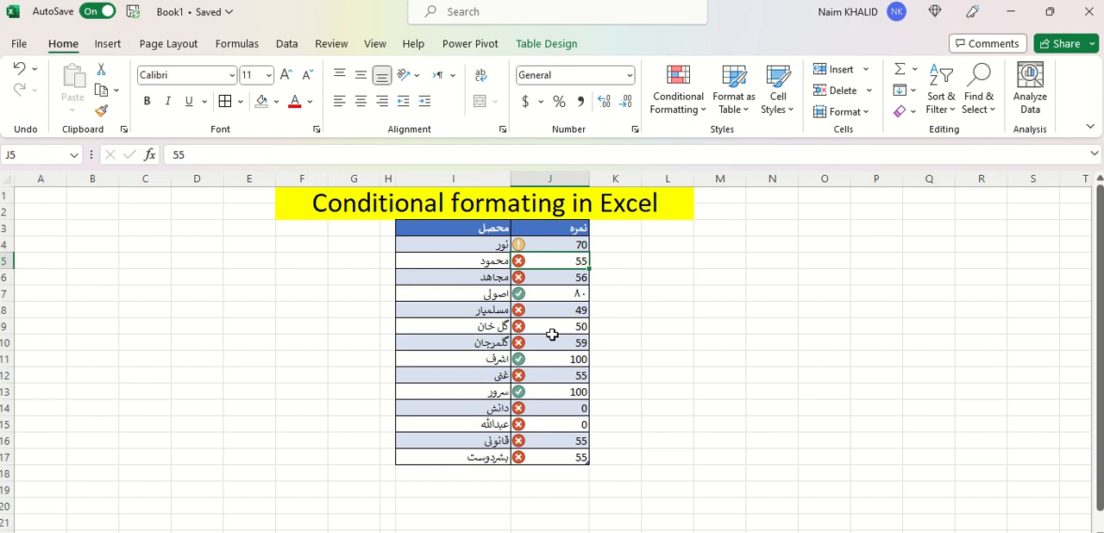
{"action": "left_click", "coordinate": [555, 380]}
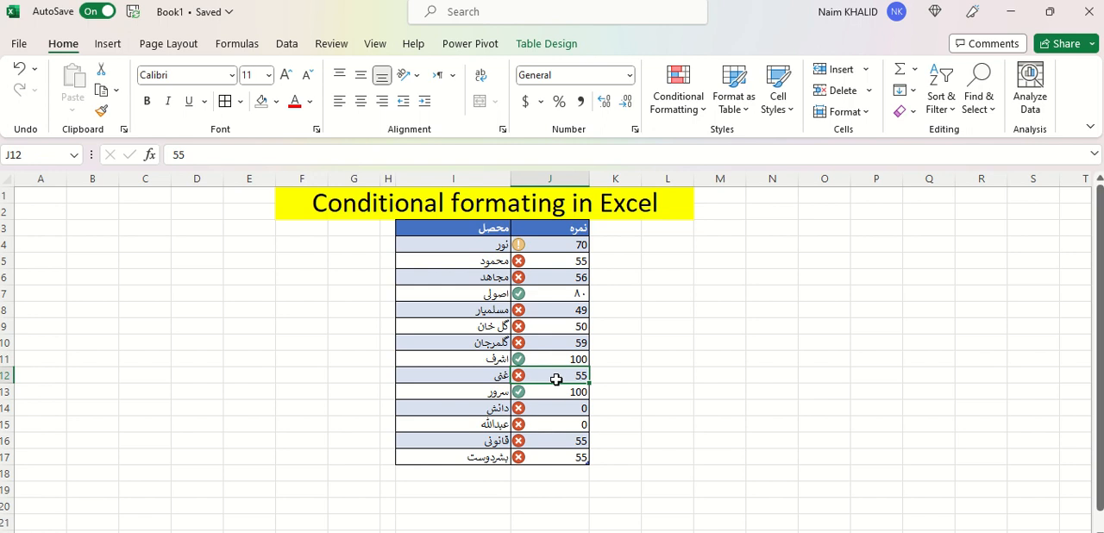
Change the score in J12 to 66 and the score in J13 to 55
{"action": "type", "text": "66"}
{"action": "key", "text": "Return"}
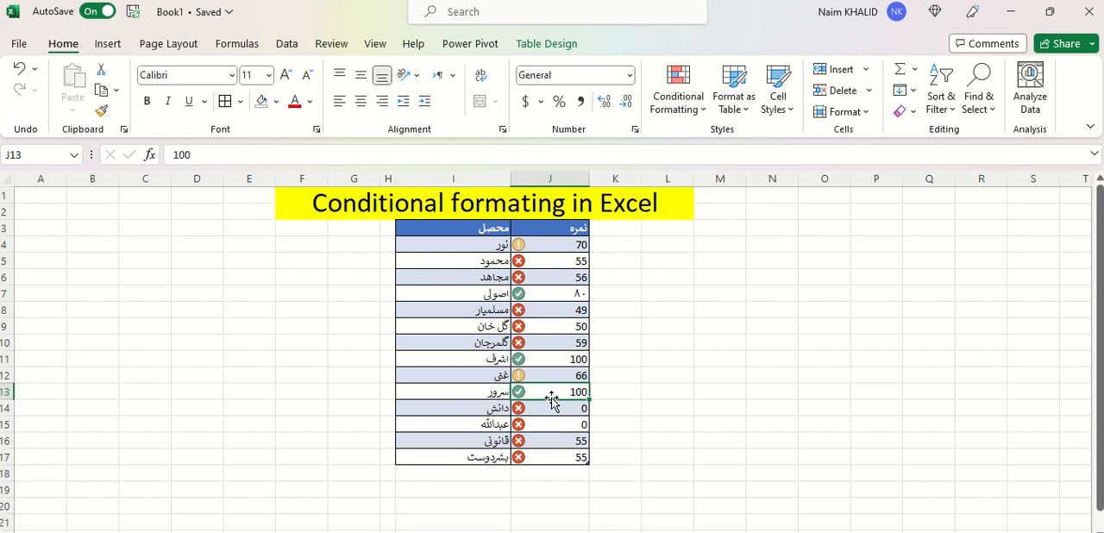
{"action": "type", "text": "55"}
{"action": "key", "text": "Return"}
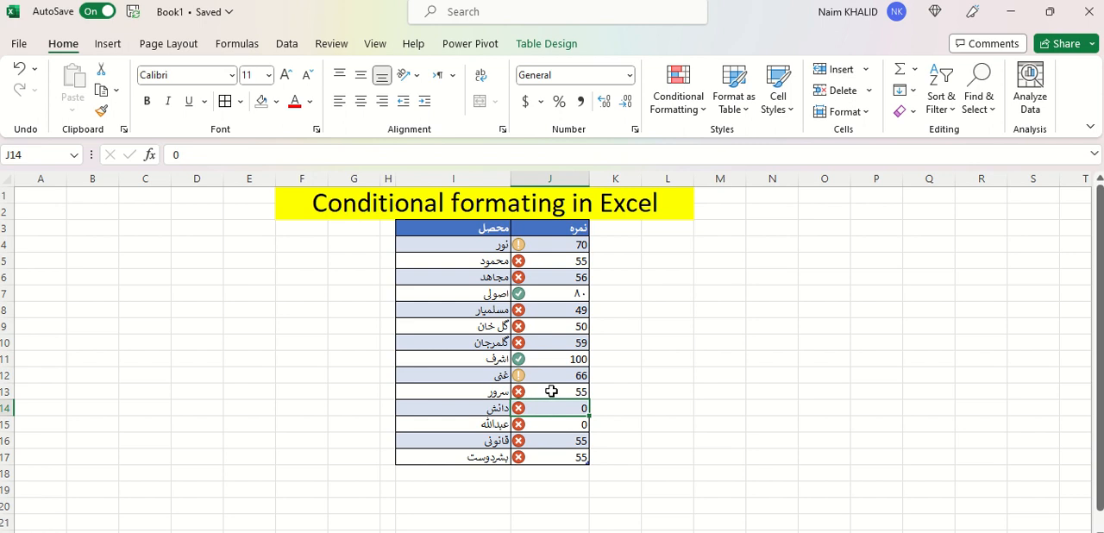
{"action": "left_click", "coordinate": [536, 392]}
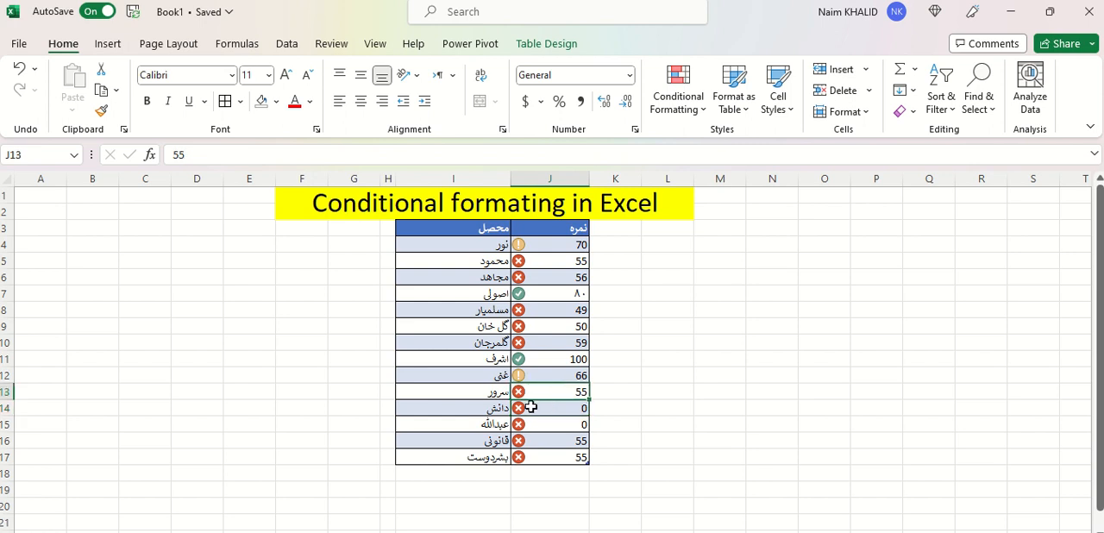
Change the scores in J14 and J15 to 66 and the score in J17 to 80
{"action": "left_click", "coordinate": [560, 408]}
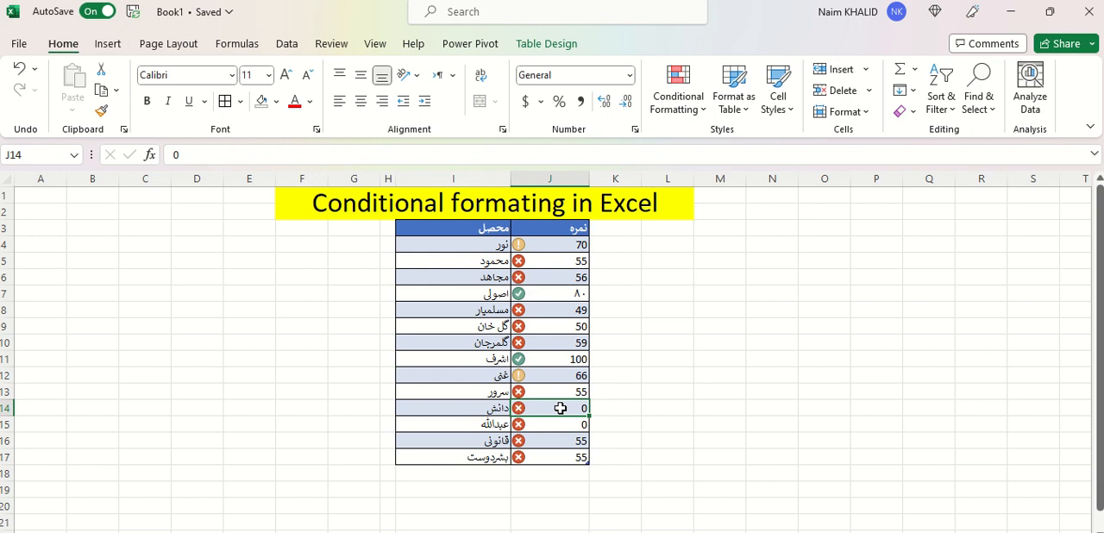
{"action": "type", "text": "60"}
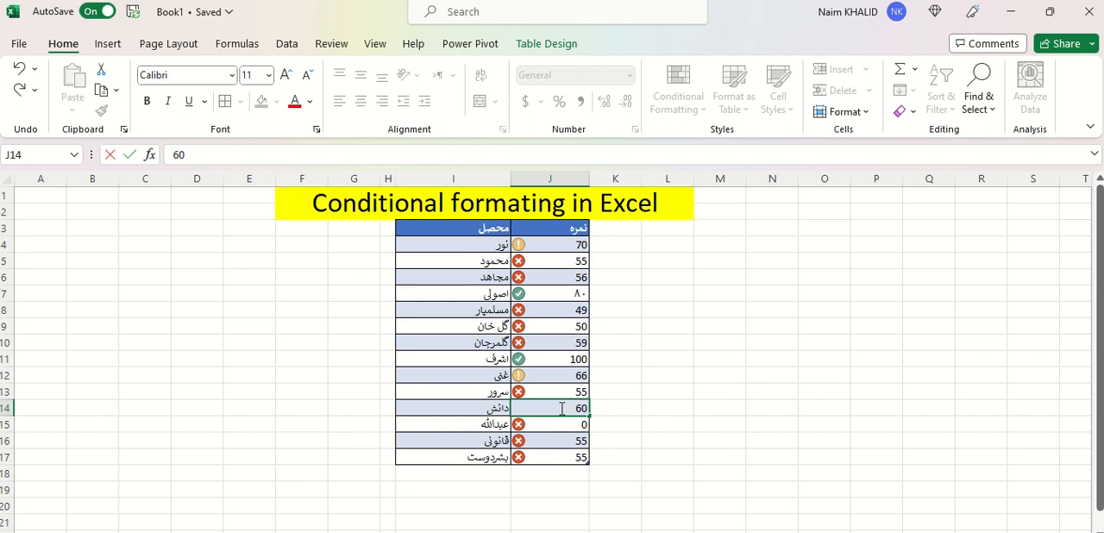
{"action": "key", "text": "BackSpace"}
{"action": "type", "text": "6"}
{"action": "key", "text": "Return"}
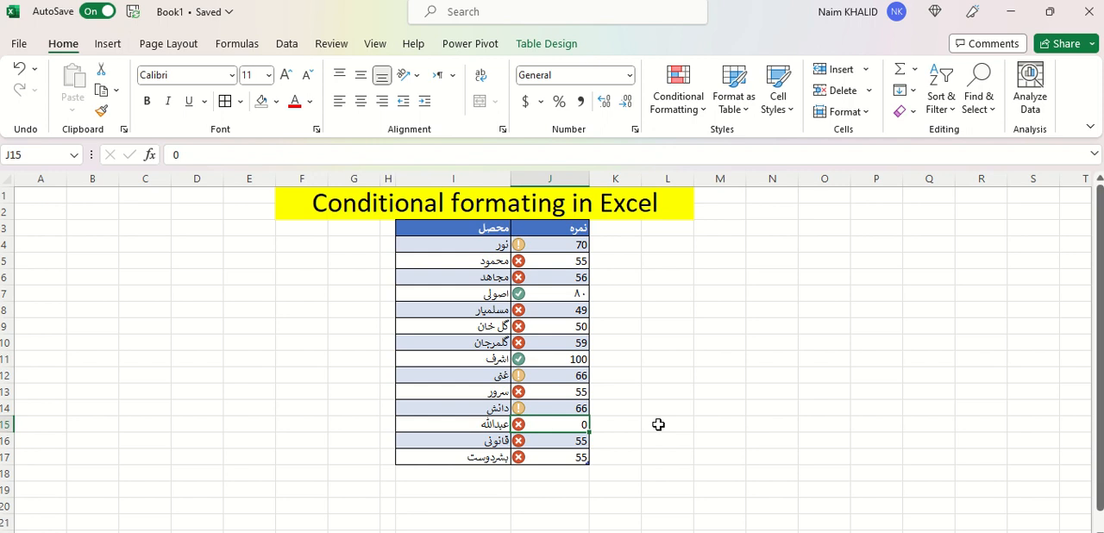
{"action": "type", "text": "66"}
{"action": "key", "text": "Return"}
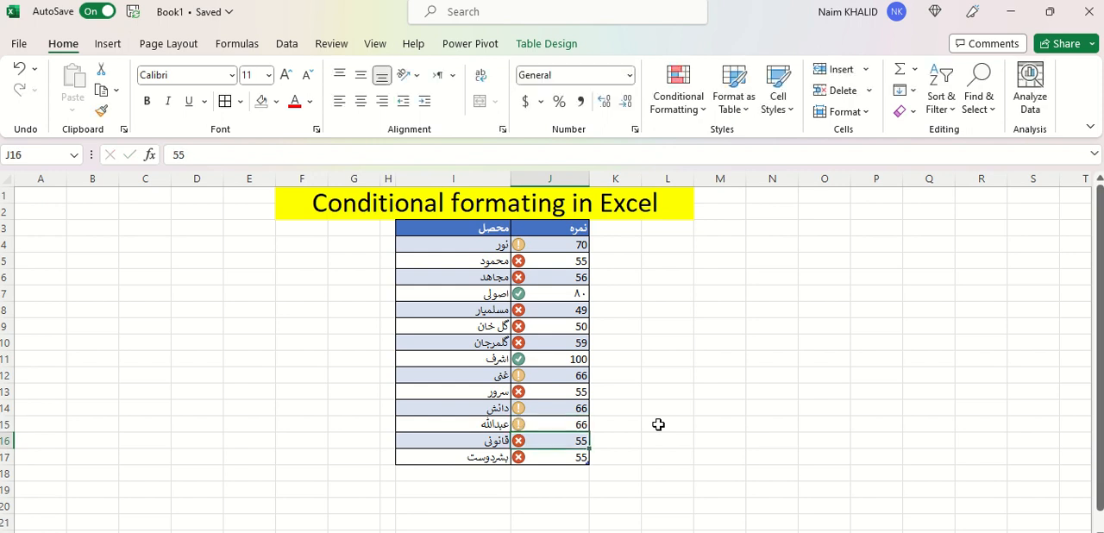
{"action": "left_click", "coordinate": [561, 456]}
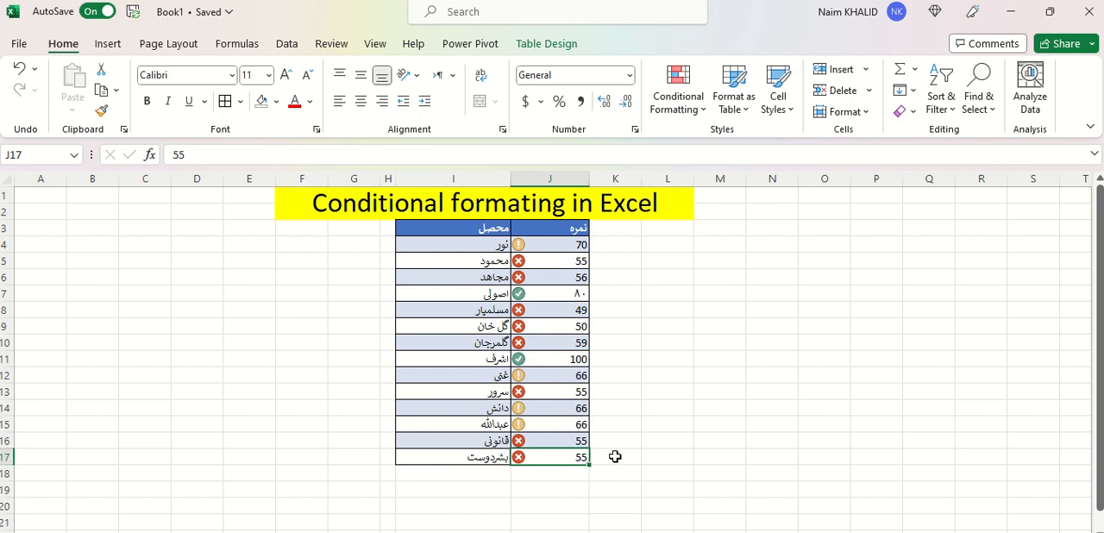
{"action": "type", "text": "80"}
{"action": "key", "text": "Return"}
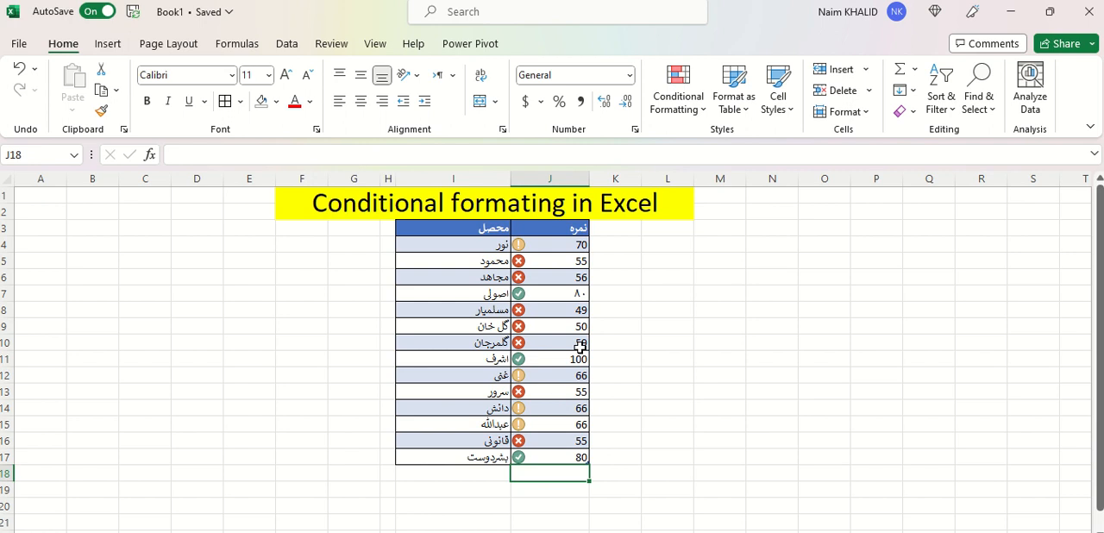
Start a Top 10 Items conditional formatting rule for J4:J17 and set the number of top-ranked cells to 3
{"action": "left_click_drag", "start_coordinate": [523, 244], "coordinate": [532, 454]}
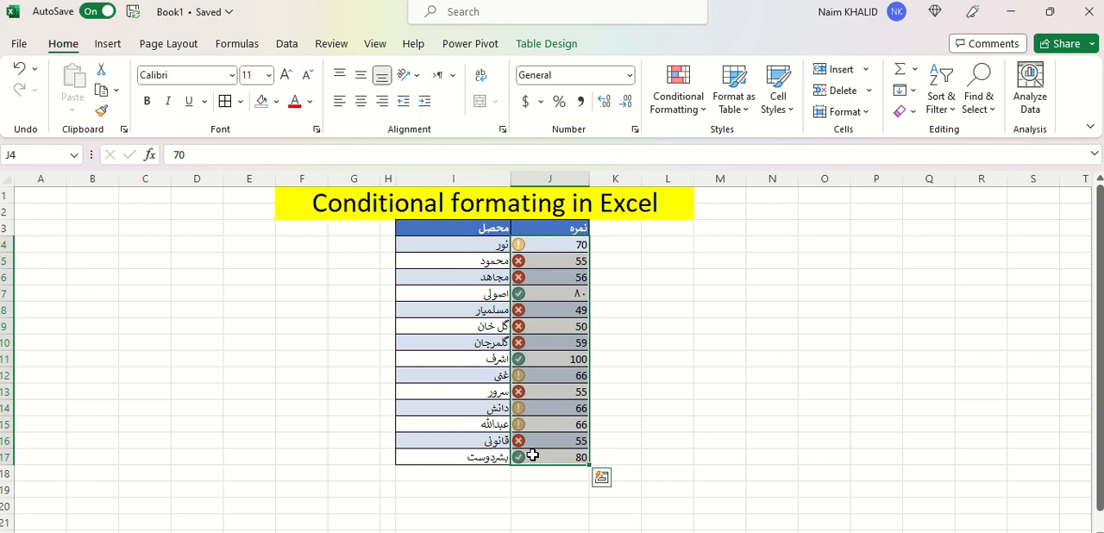
{"action": "left_click", "coordinate": [696, 101]}
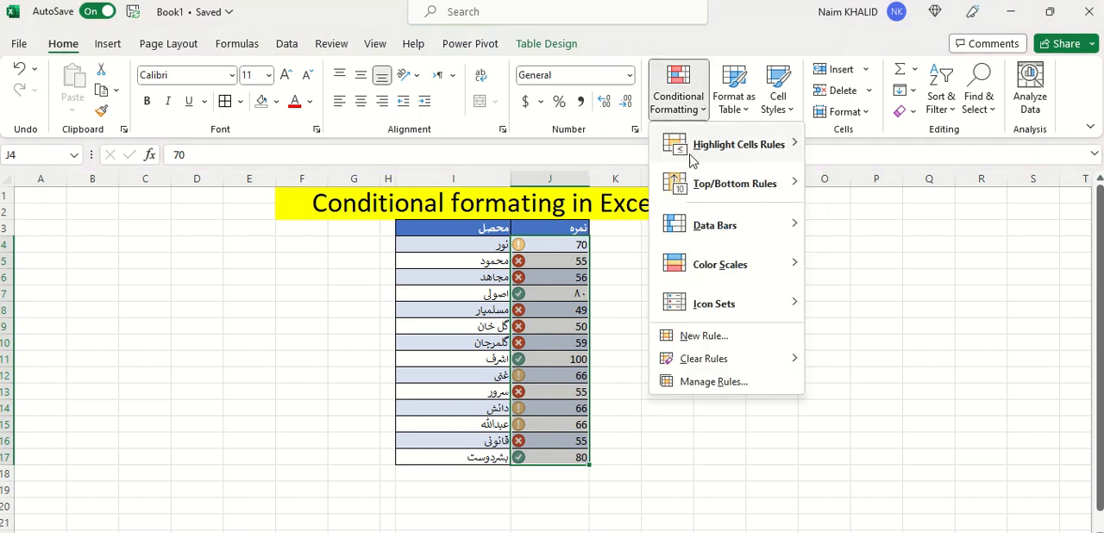
{"action": "mouse_move", "coordinate": [731, 194]}
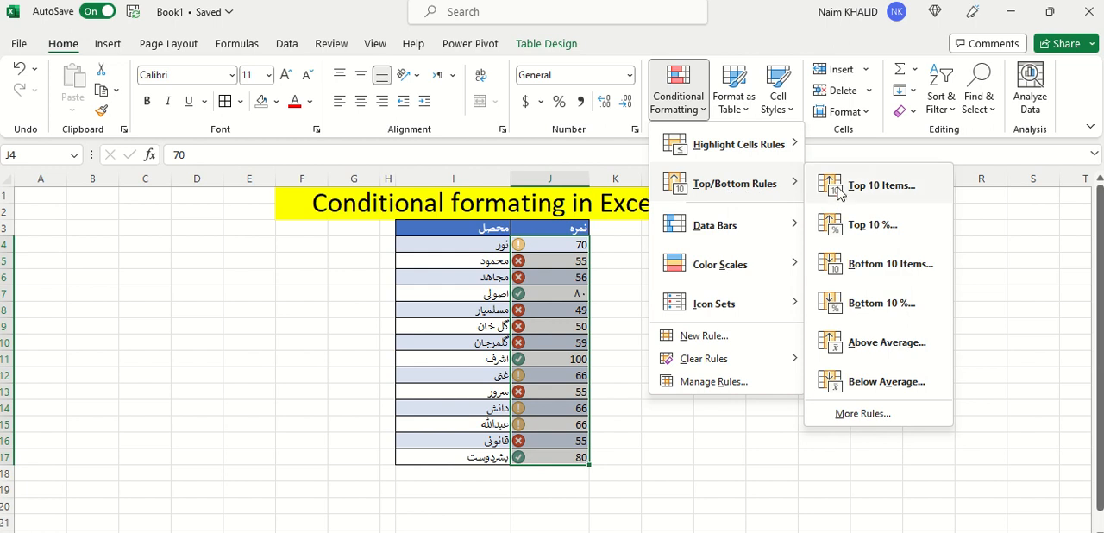
{"action": "left_click", "coordinate": [880, 185]}
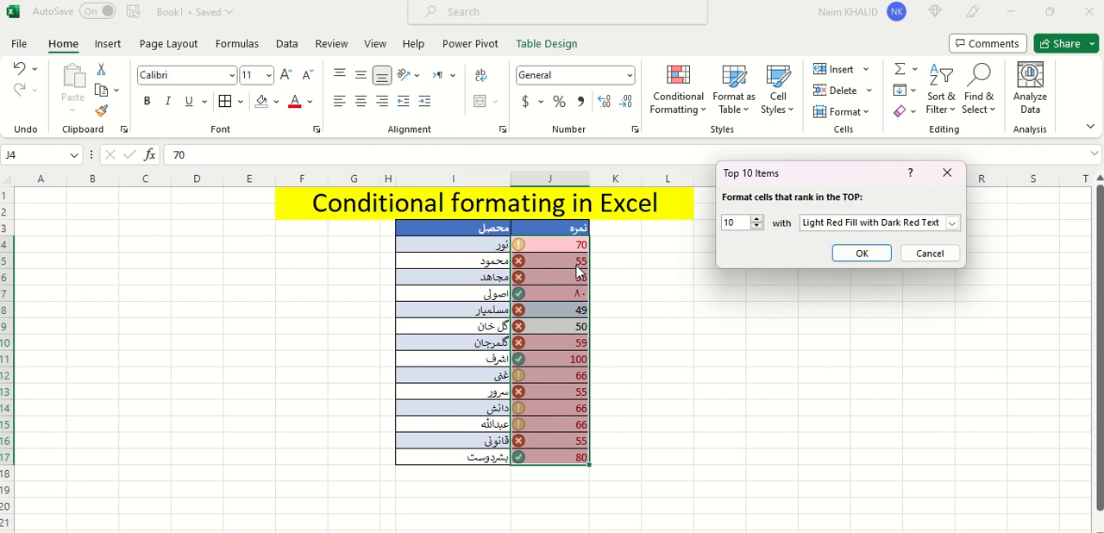
{"action": "left_click", "coordinate": [756, 225]}
{"action": "left_click", "coordinate": [756, 226]}
{"action": "left_click", "coordinate": [756, 226]}
{"action": "left_click", "coordinate": [756, 226]}
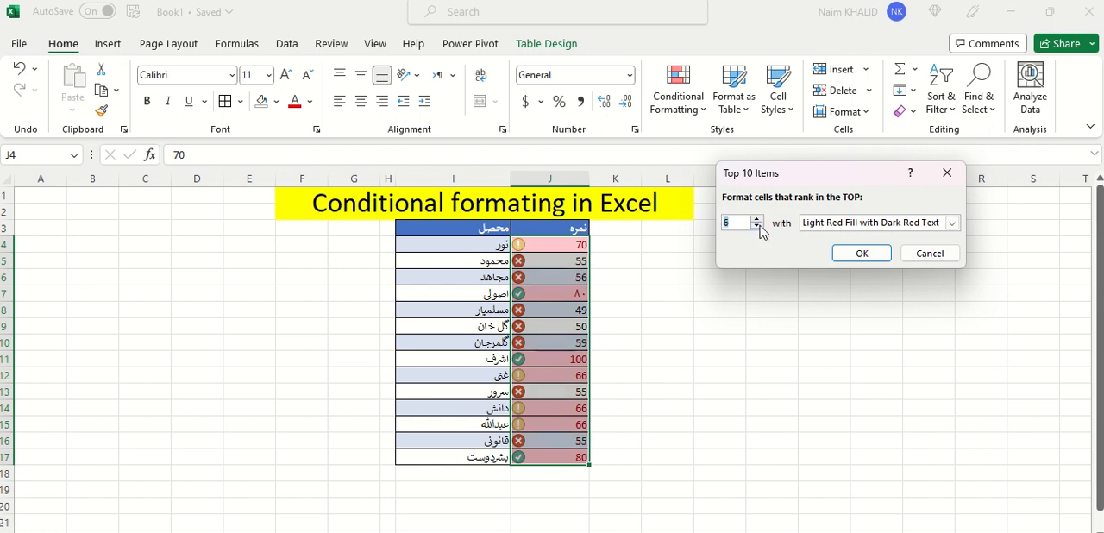
{"action": "left_click", "coordinate": [756, 226]}
{"action": "left_click", "coordinate": [757, 226]}
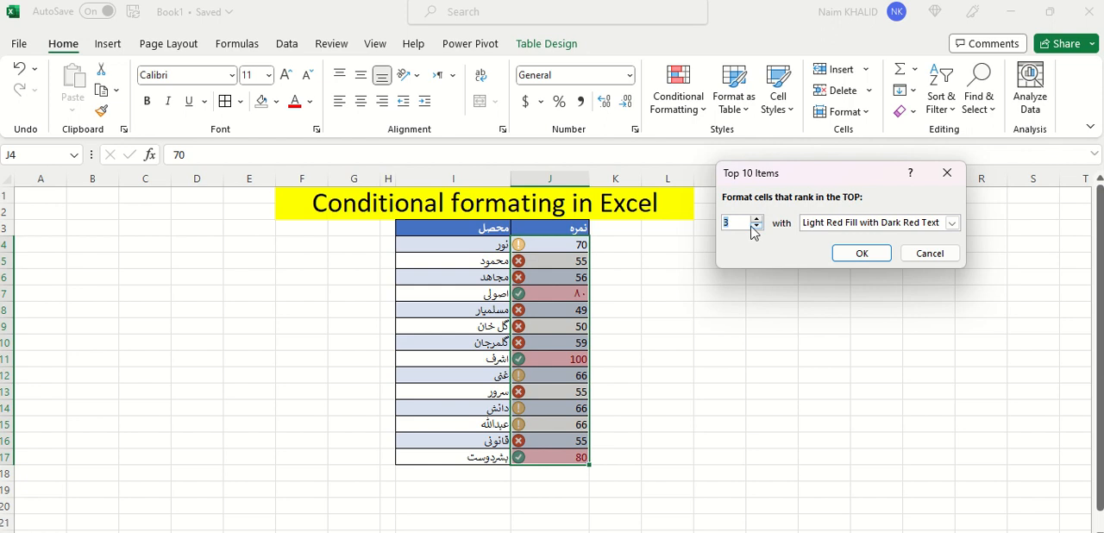
Try Red Border, apply the top-3 rule with Light Red Fill with Dark Red Text, and check the scores in J7, J11 and J17
{"action": "left_click", "coordinate": [951, 224]}
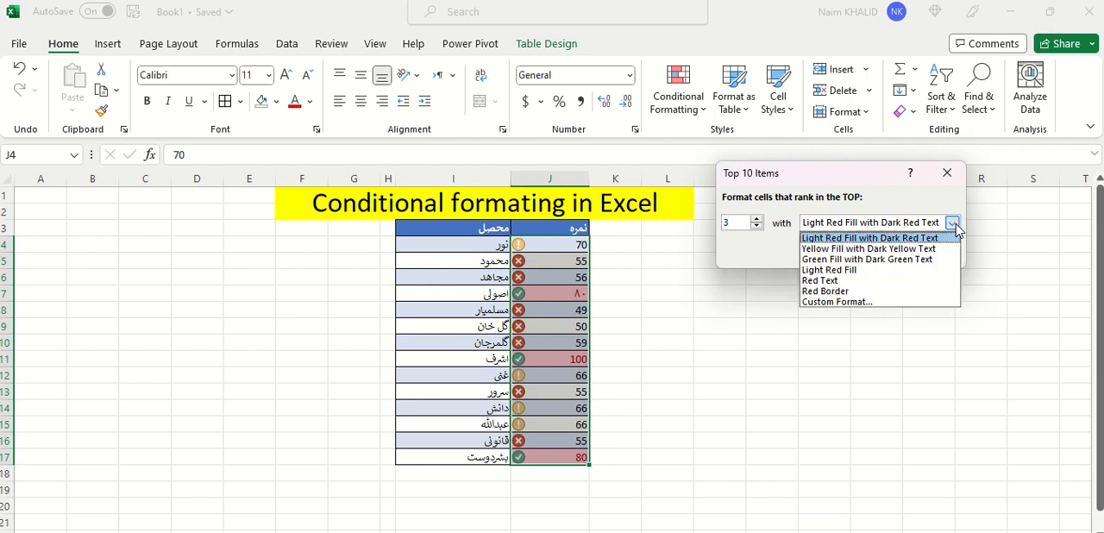
{"action": "left_click", "coordinate": [844, 293]}
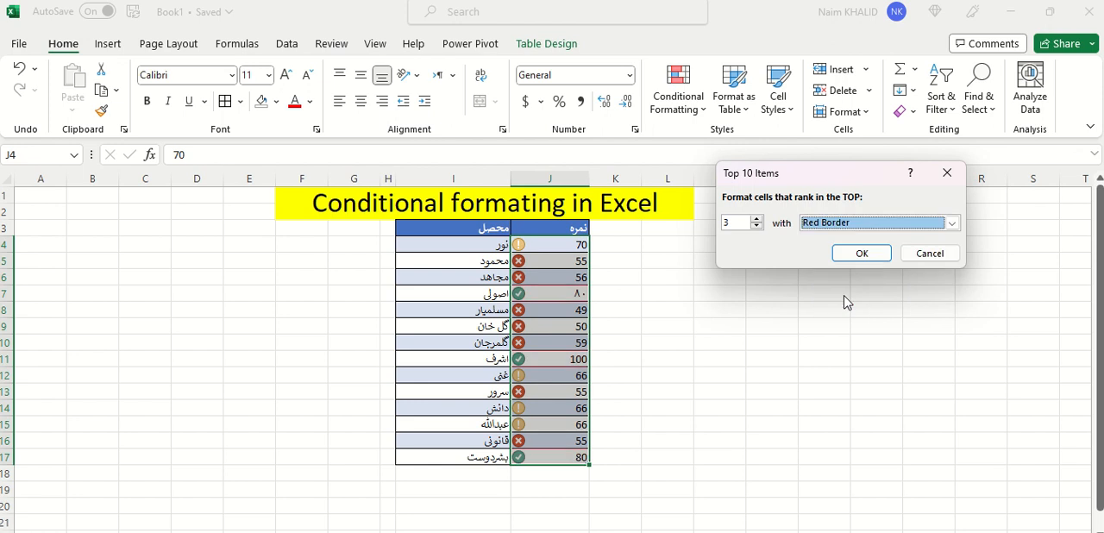
{"action": "left_click", "coordinate": [952, 223]}
{"action": "left_click", "coordinate": [871, 241]}
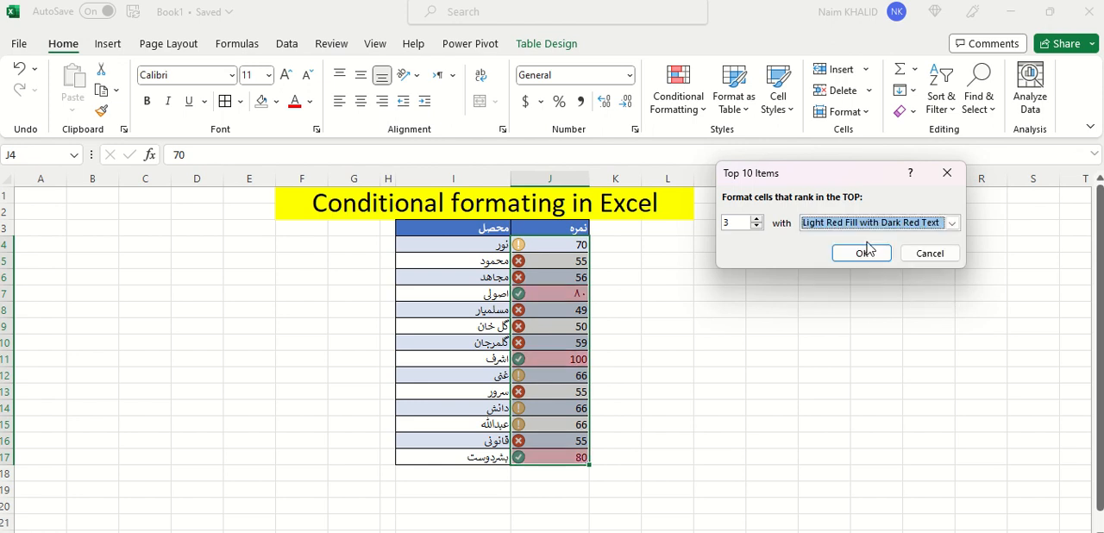
{"action": "left_click", "coordinate": [865, 251]}
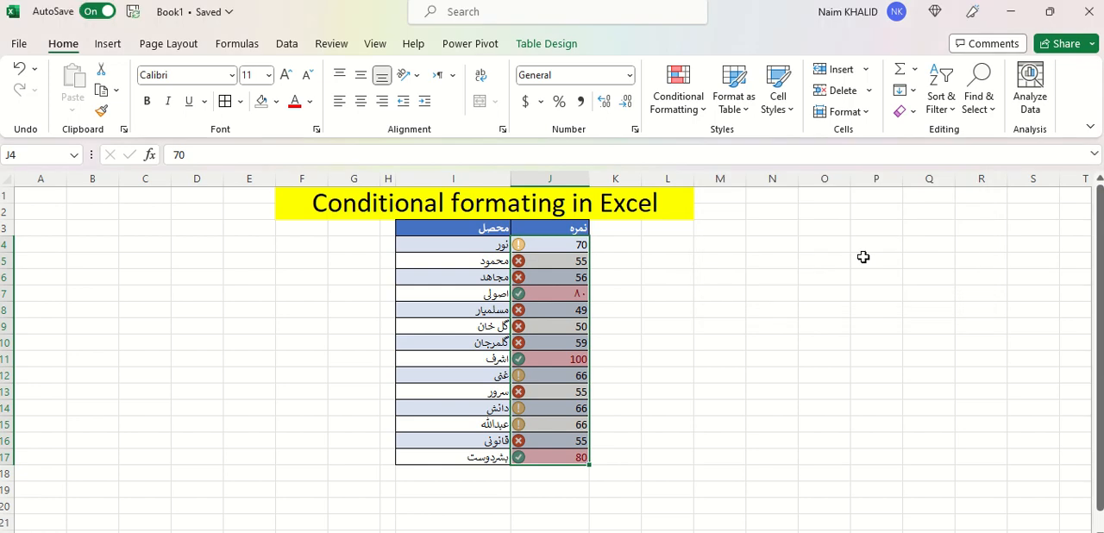
{"action": "left_click", "coordinate": [665, 320]}
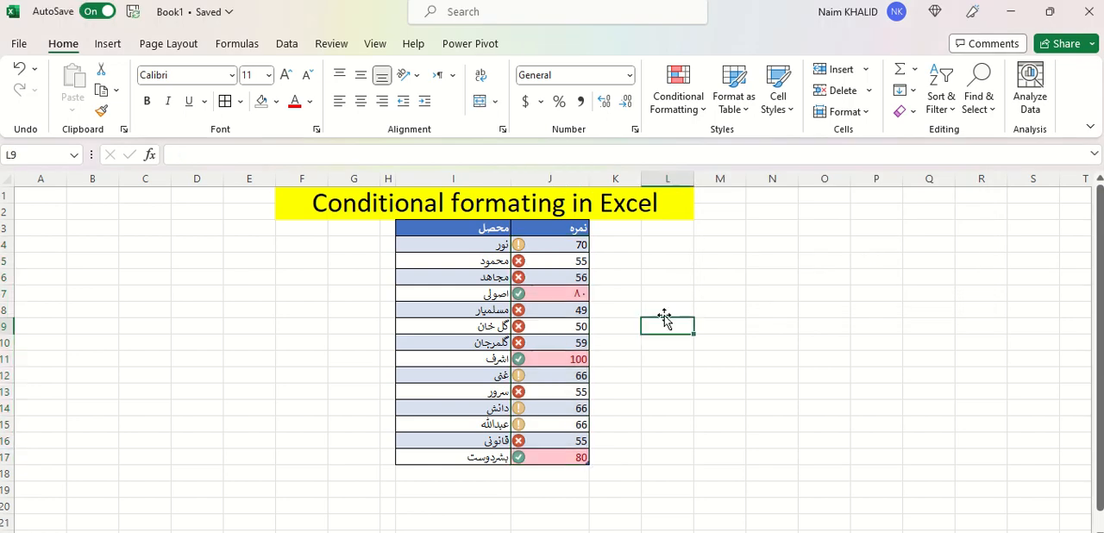
{"action": "left_click", "coordinate": [571, 295]}
{"action": "left_click", "coordinate": [573, 357]}
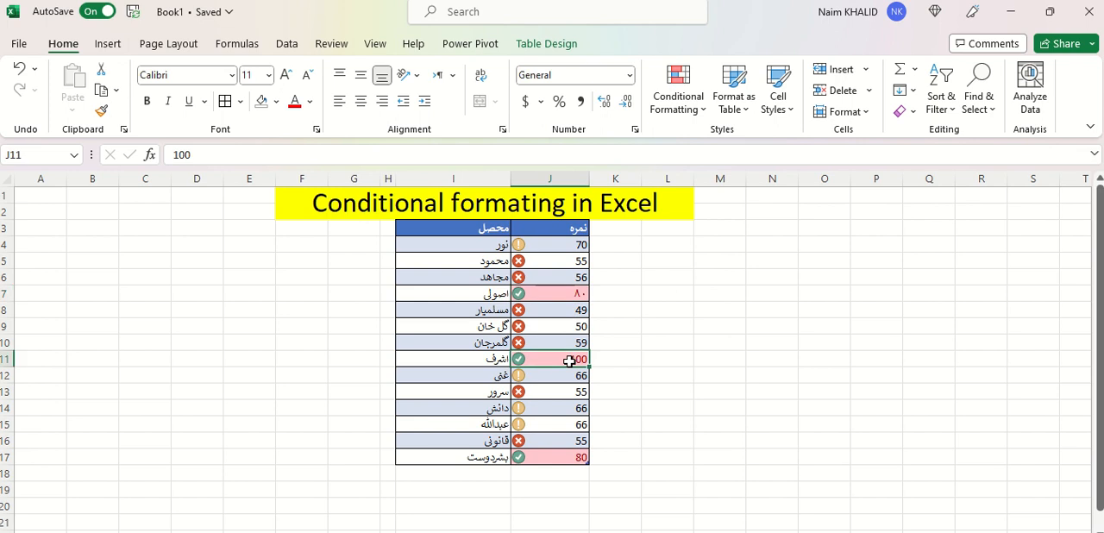
{"action": "left_click", "coordinate": [568, 460]}
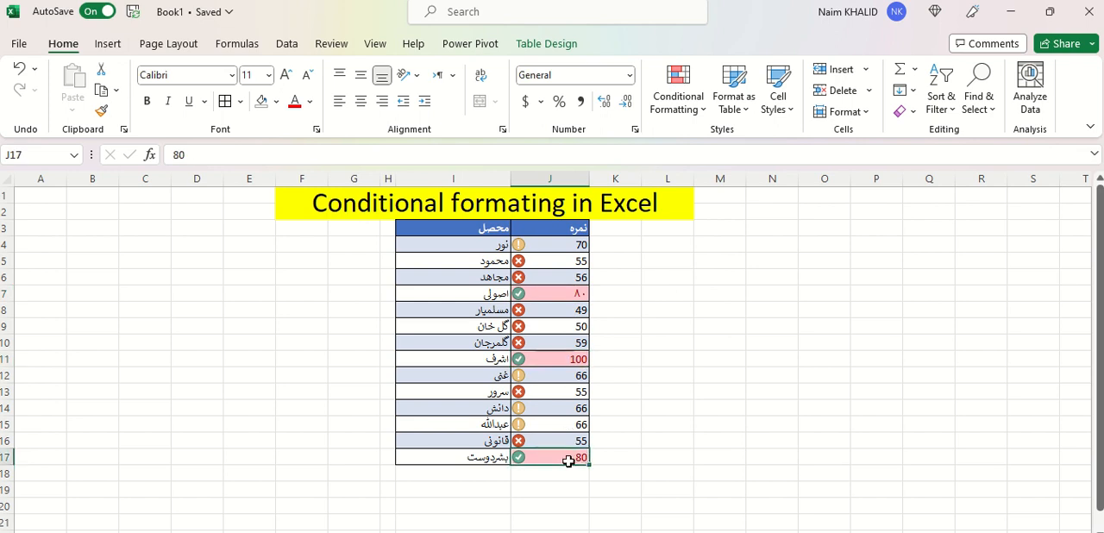
Start a Bottom 10% conditional formatting rule for J4:J17 and set the percentage to 3
{"action": "left_click_drag", "start_coordinate": [566, 245], "coordinate": [571, 457]}
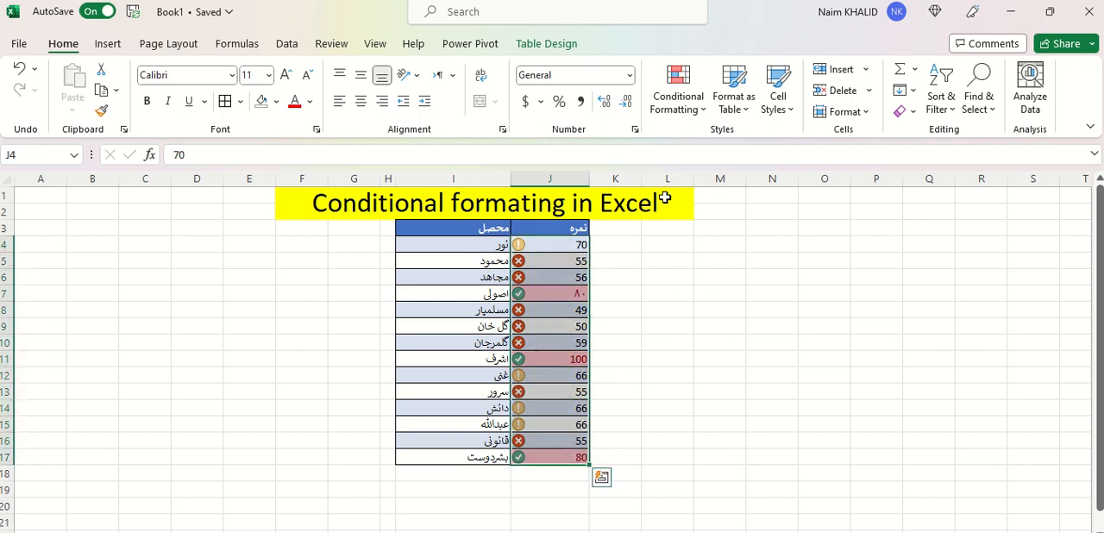
{"action": "left_click", "coordinate": [690, 110]}
{"action": "mouse_move", "coordinate": [721, 247]}
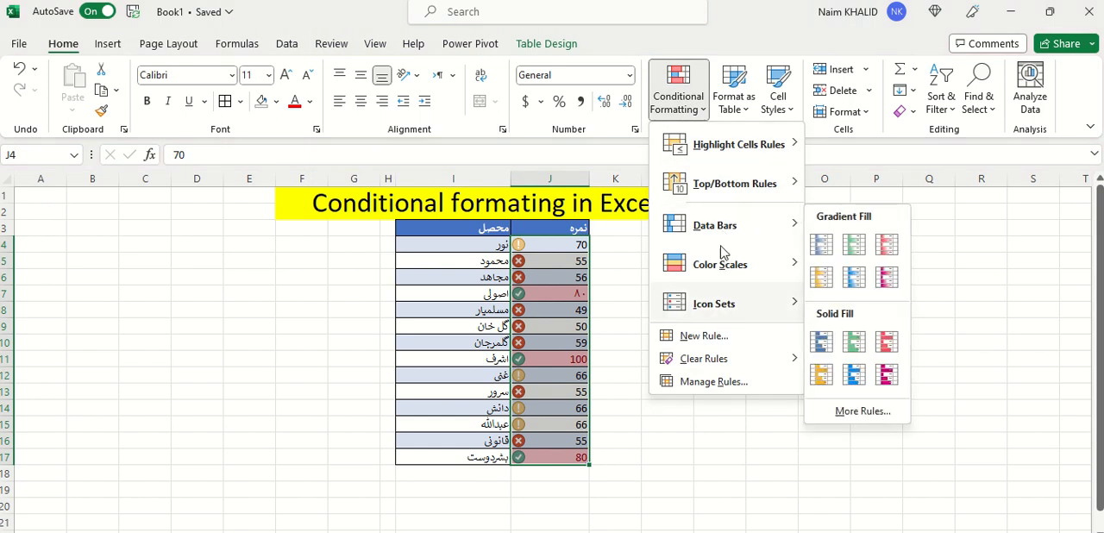
{"action": "mouse_move", "coordinate": [729, 188]}
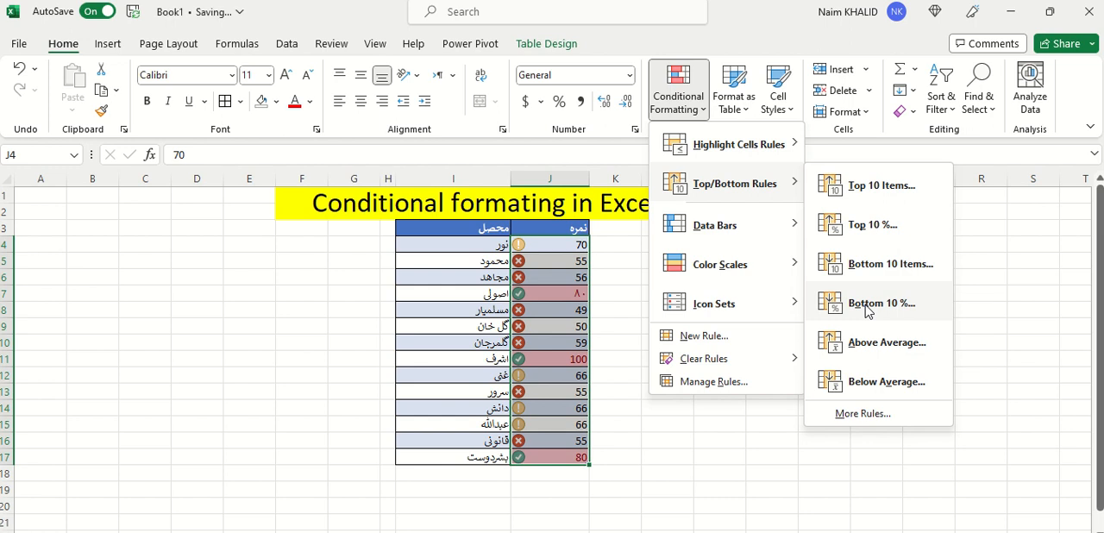
{"action": "left_click", "coordinate": [866, 311]}
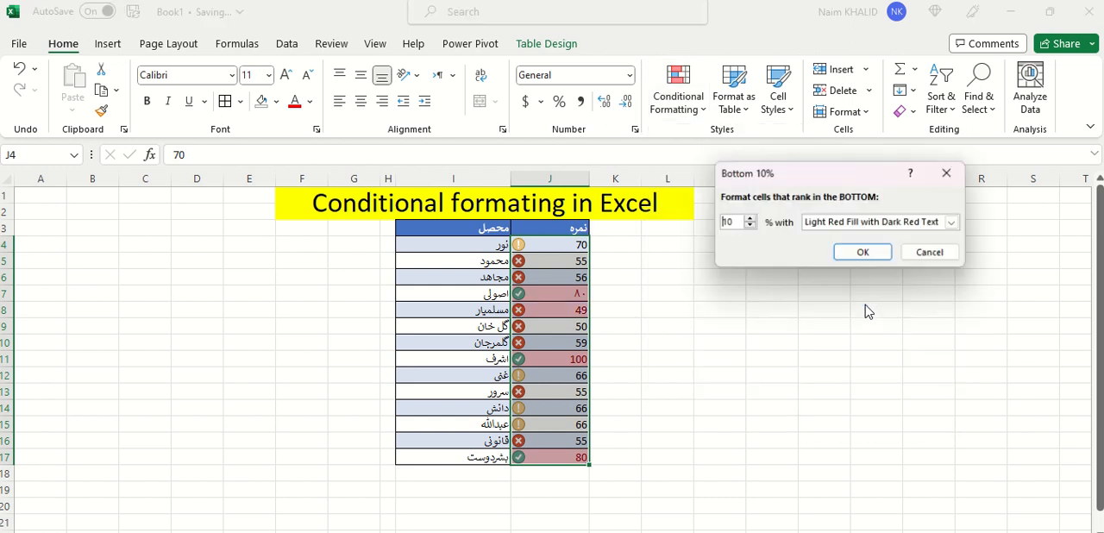
{"action": "left_click", "coordinate": [749, 227]}
{"action": "left_click", "coordinate": [749, 227]}
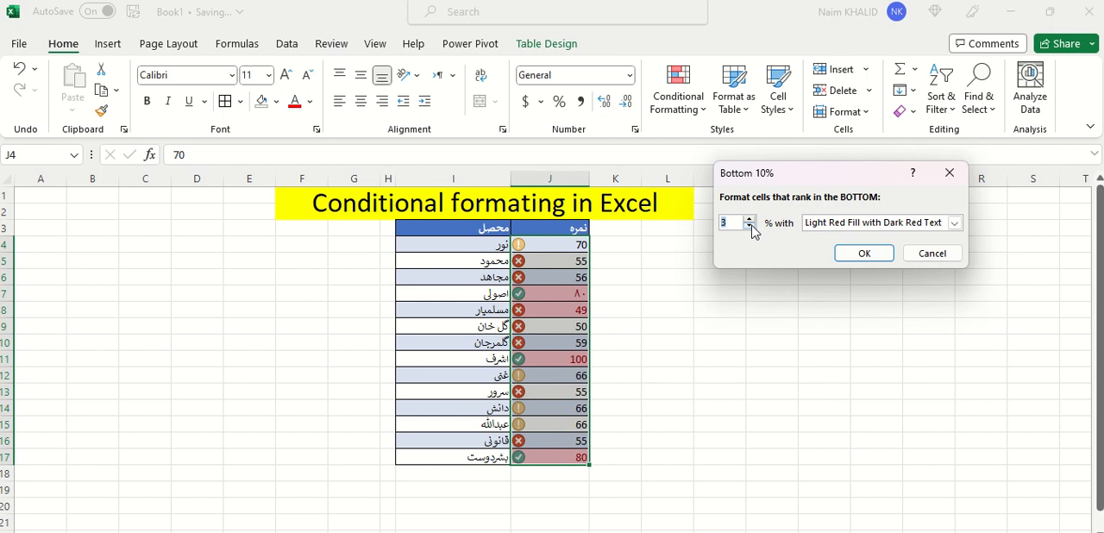
Give the bottom 3% rule a custom format with light green font and double underline, apply it, and check the score in J8
{"action": "left_click", "coordinate": [954, 222]}
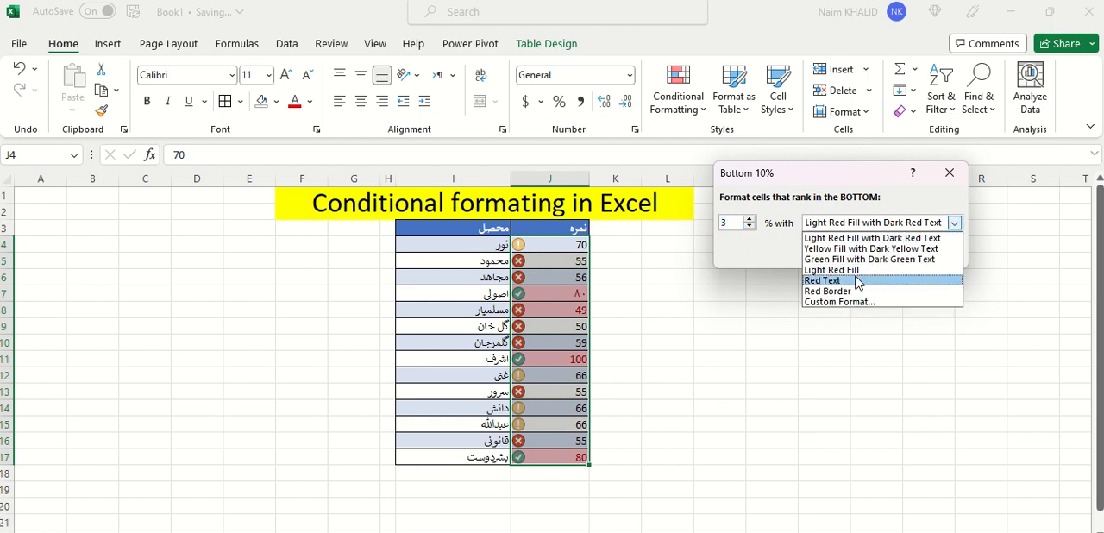
{"action": "left_click", "coordinate": [842, 302]}
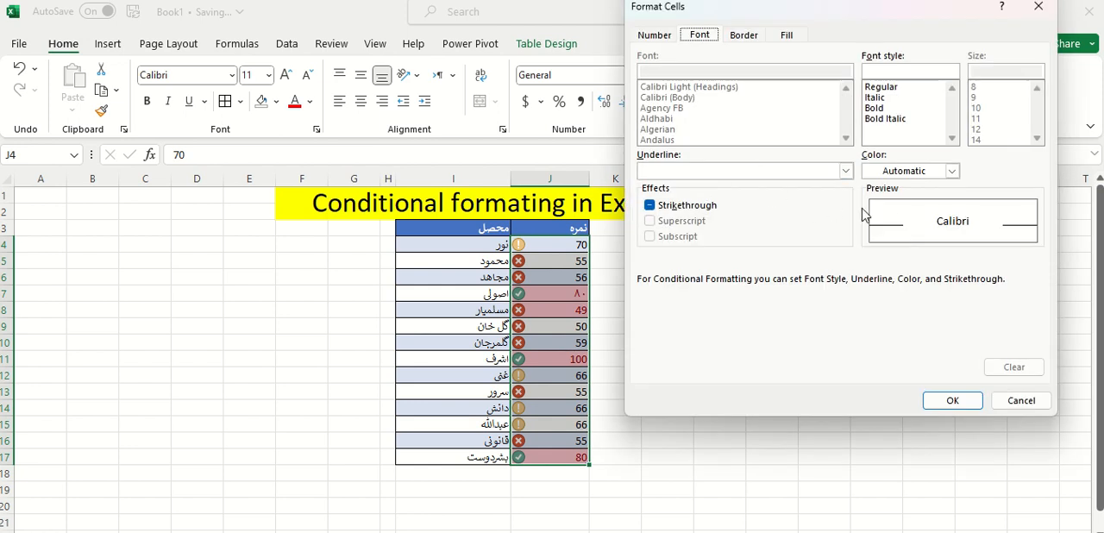
{"action": "left_click", "coordinate": [952, 172]}
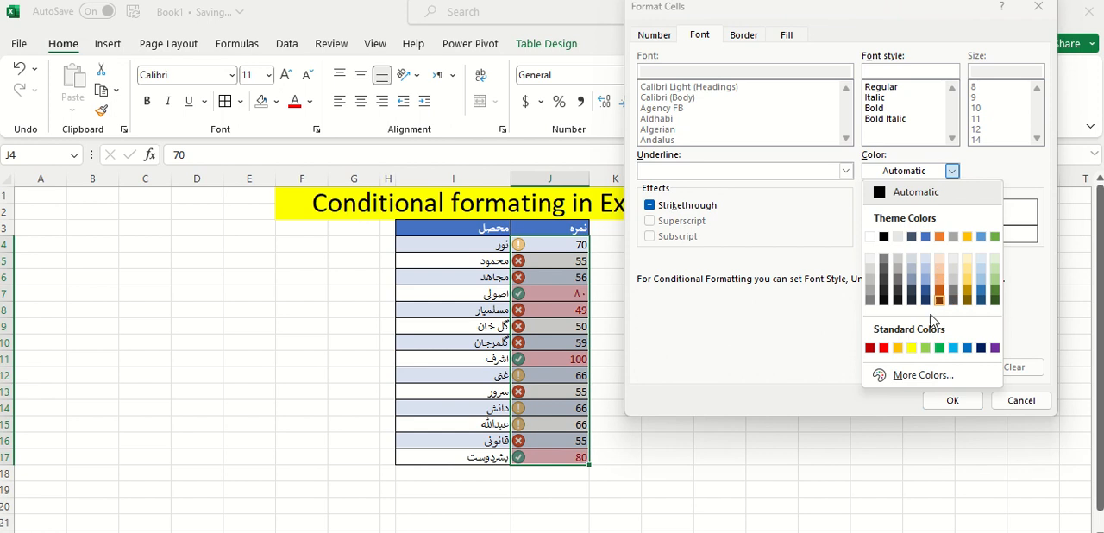
{"action": "left_click", "coordinate": [925, 348]}
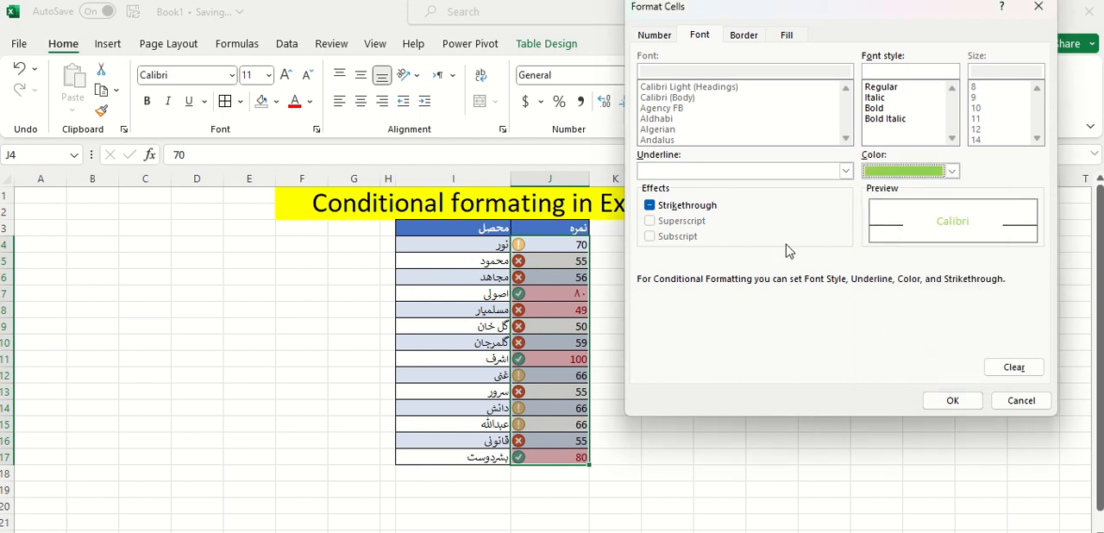
{"action": "left_click", "coordinate": [845, 170]}
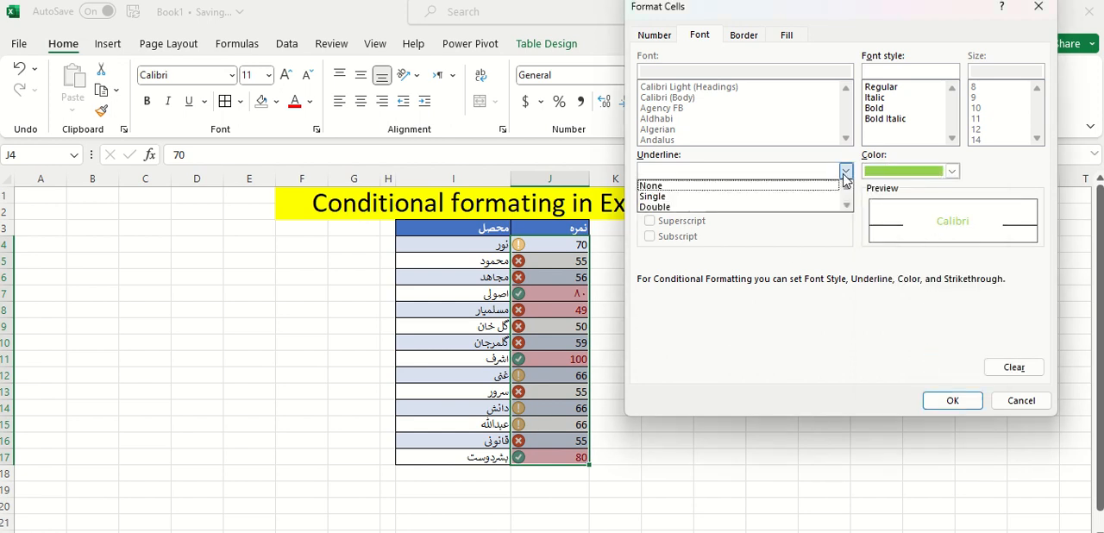
{"action": "left_click", "coordinate": [695, 208]}
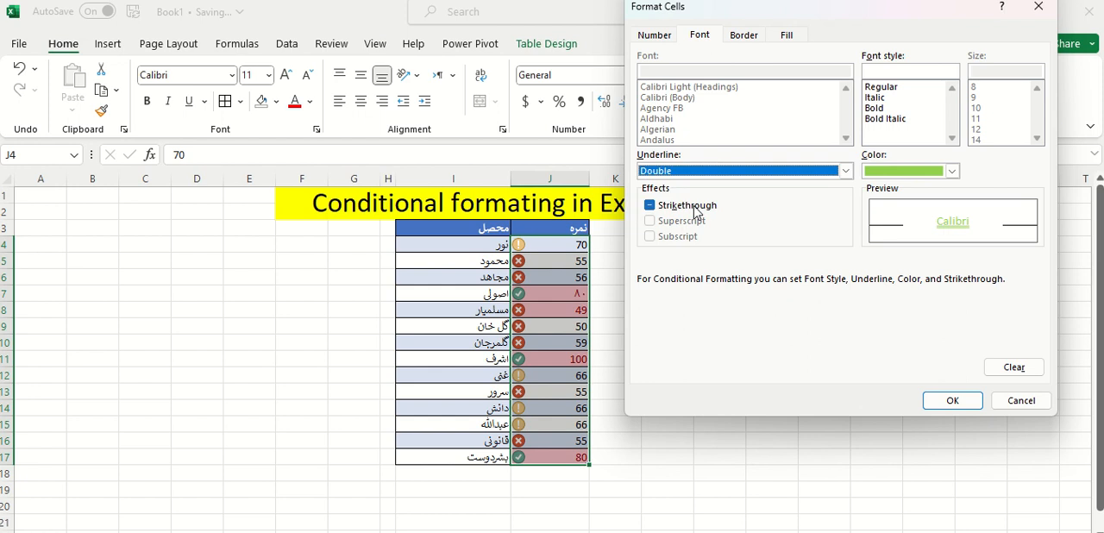
{"action": "left_click", "coordinate": [952, 400]}
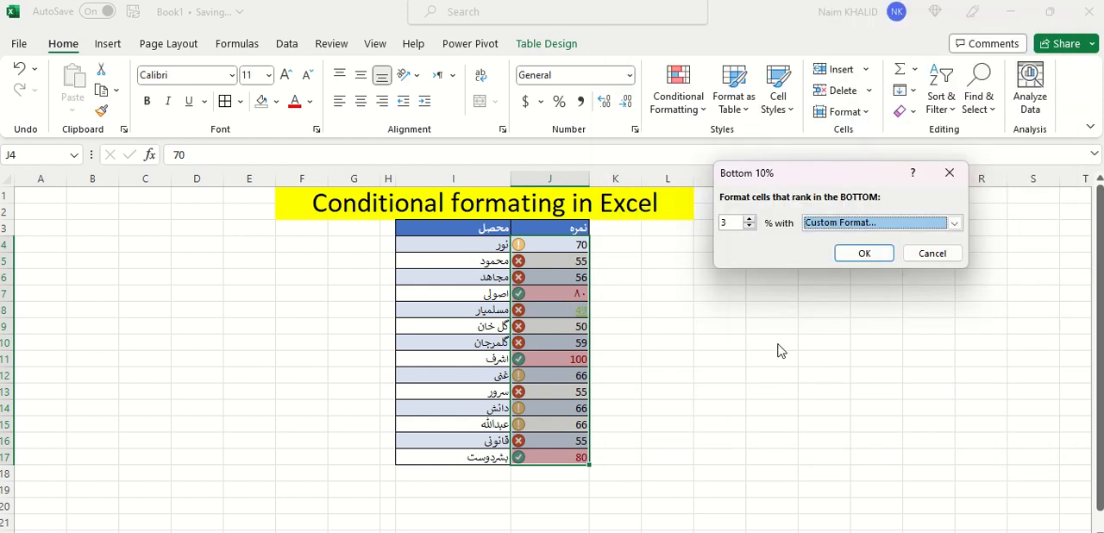
{"action": "left_click", "coordinate": [871, 254]}
{"action": "left_click", "coordinate": [680, 337]}
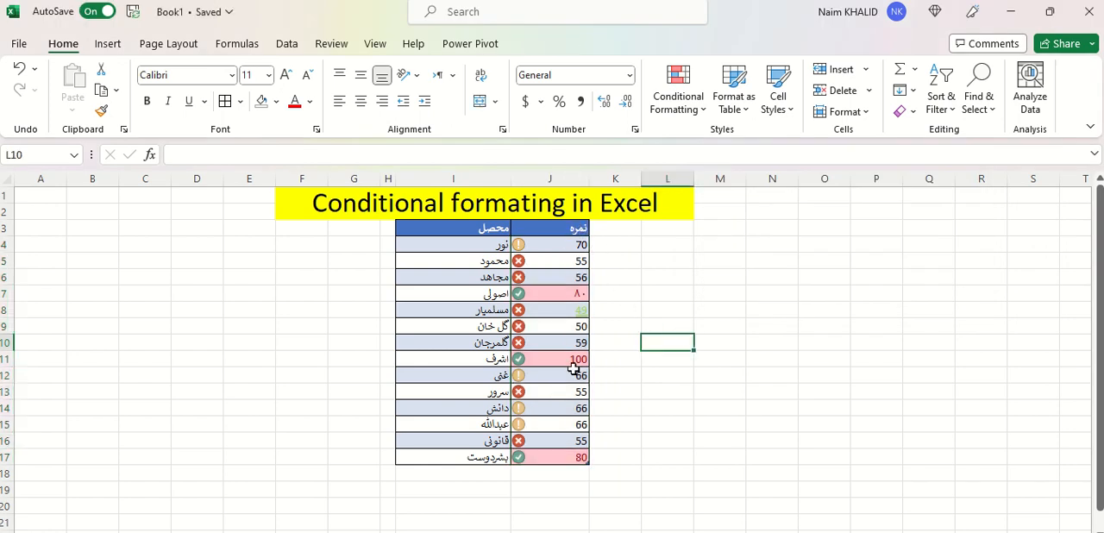
{"action": "left_click", "coordinate": [570, 310]}
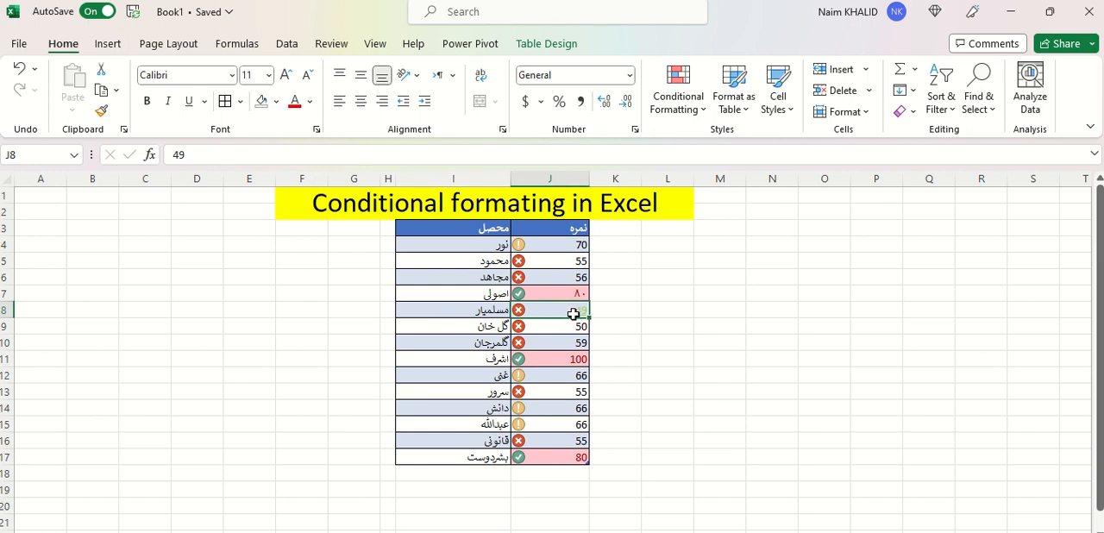
Change the score in J8 to 55 and the score in J9 to 66 to test the bottom 3% rule
{"action": "type", "text": "55"}
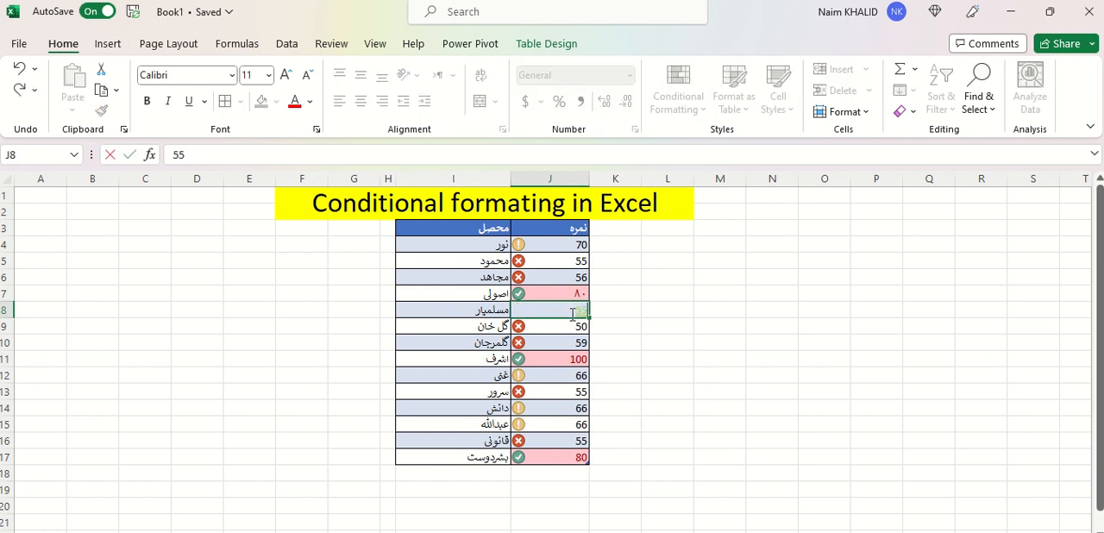
{"action": "key", "text": "Return"}
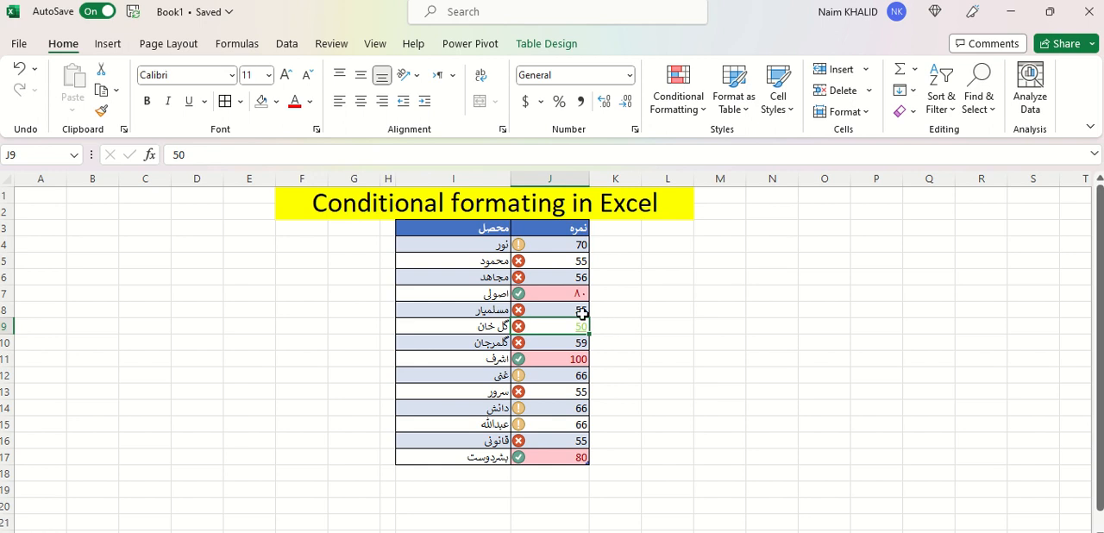
{"action": "left_click", "coordinate": [577, 312]}
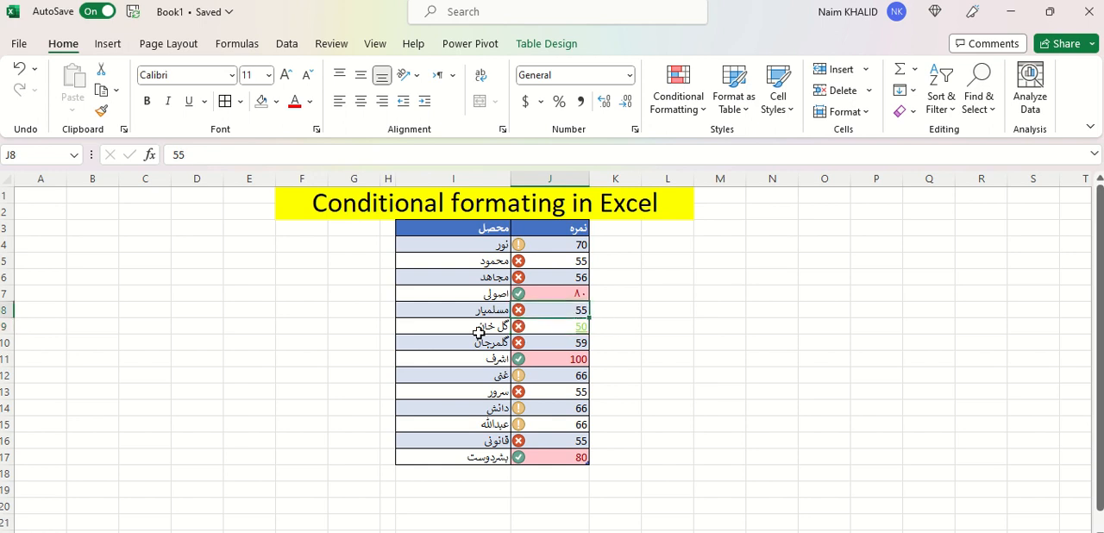
{"action": "left_click", "coordinate": [560, 327]}
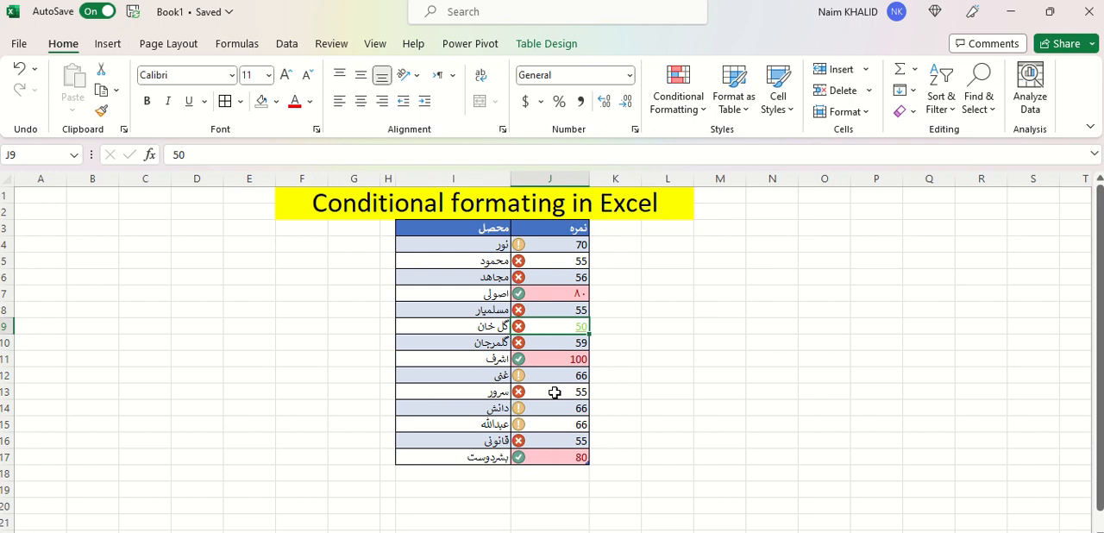
{"action": "type", "text": "66"}
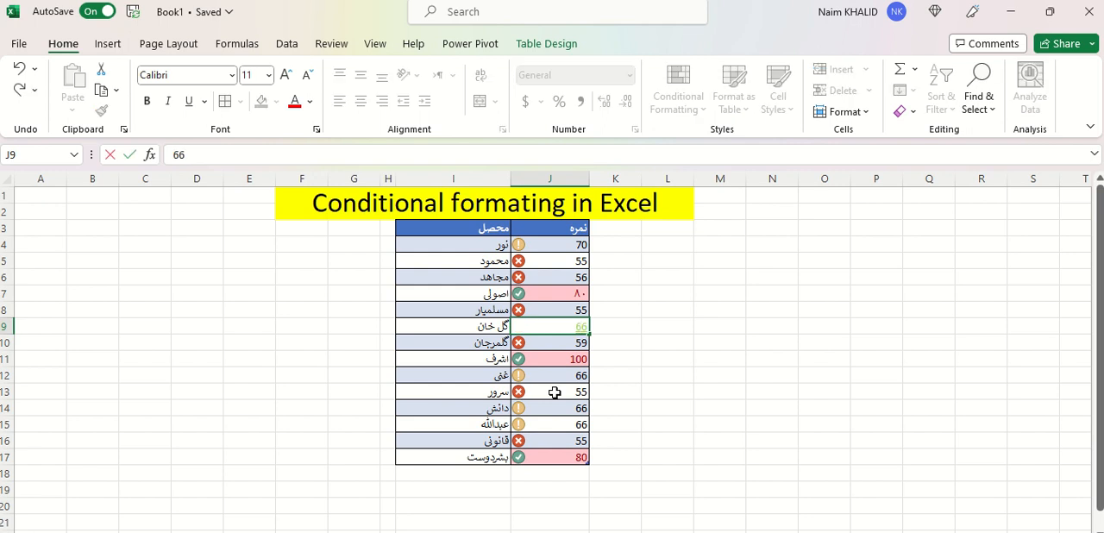
{"action": "key", "text": "Return"}
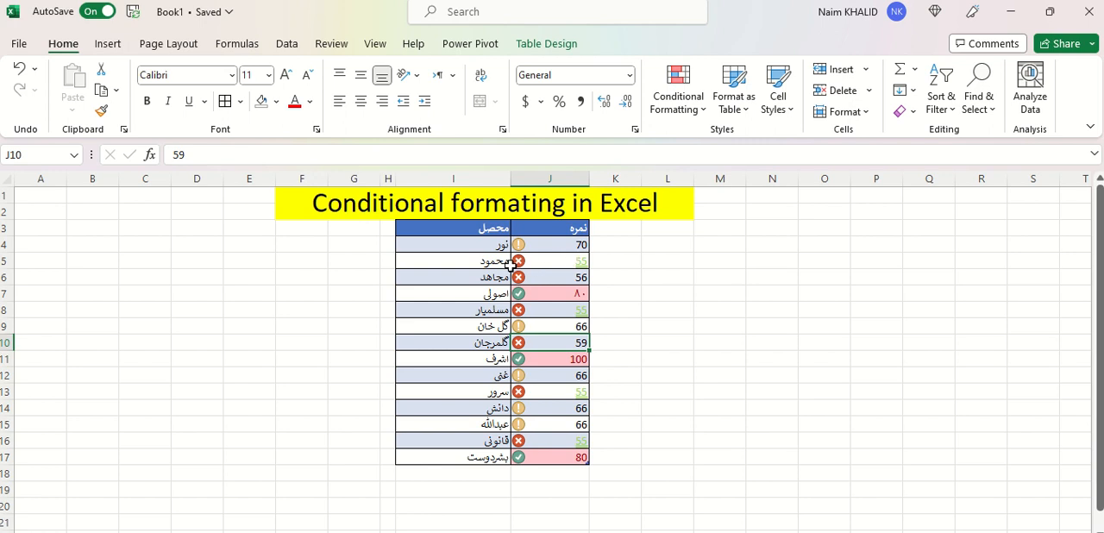
Change the score in J16 to 80 and check that cell's icon and highlighting
{"action": "left_click", "coordinate": [572, 444]}
{"action": "type", "text": "80"}
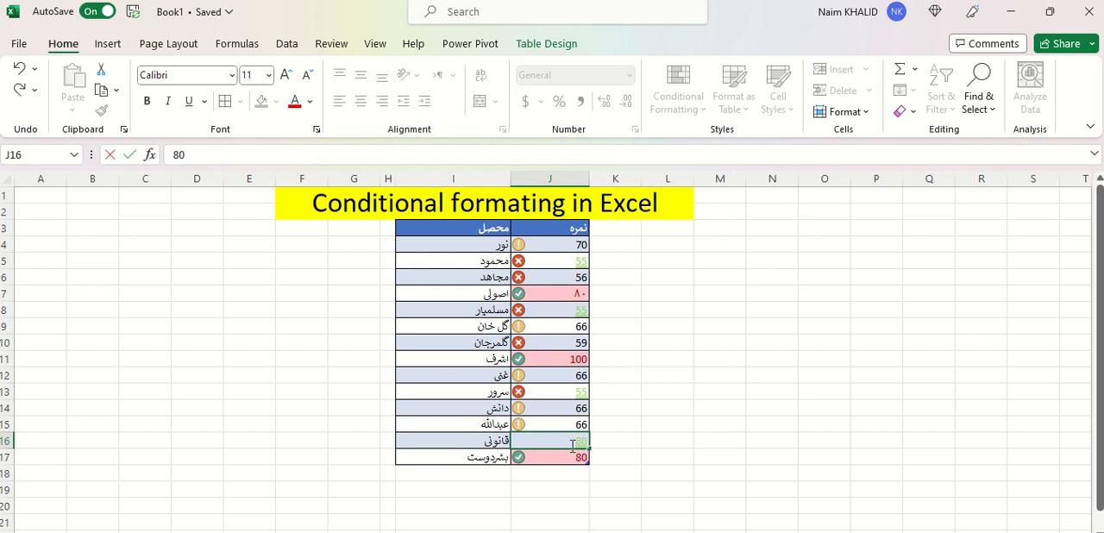
{"action": "key", "text": "Return"}
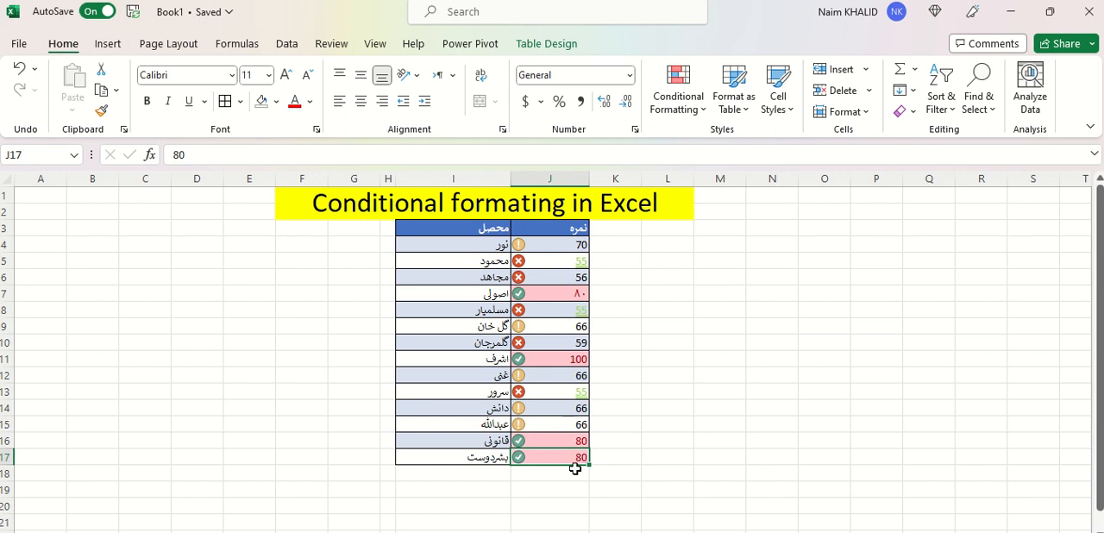
{"action": "left_click", "coordinate": [518, 440]}
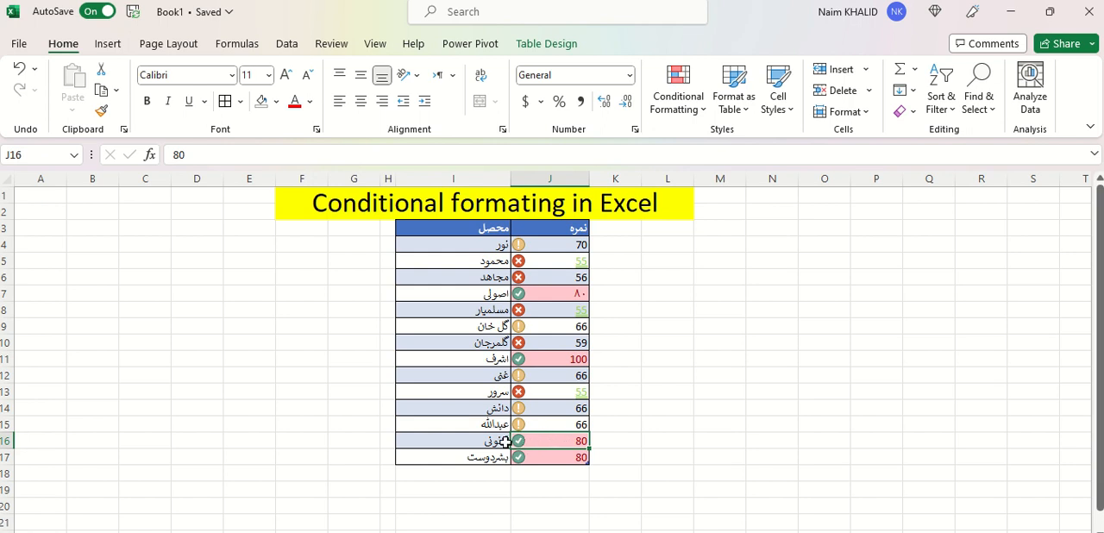
{"action": "left_click", "coordinate": [698, 110]}
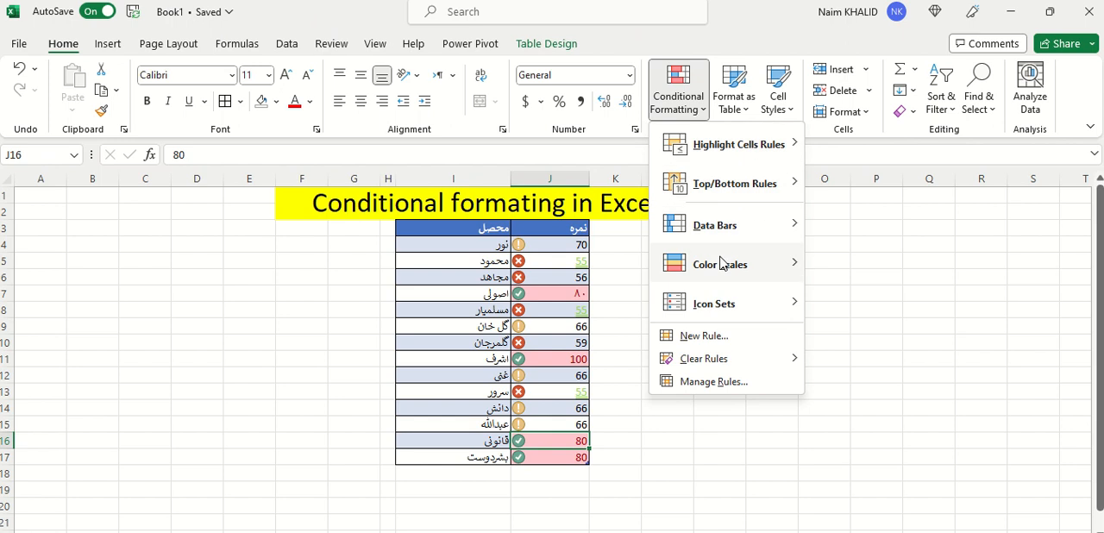
{"action": "mouse_move", "coordinate": [721, 158]}
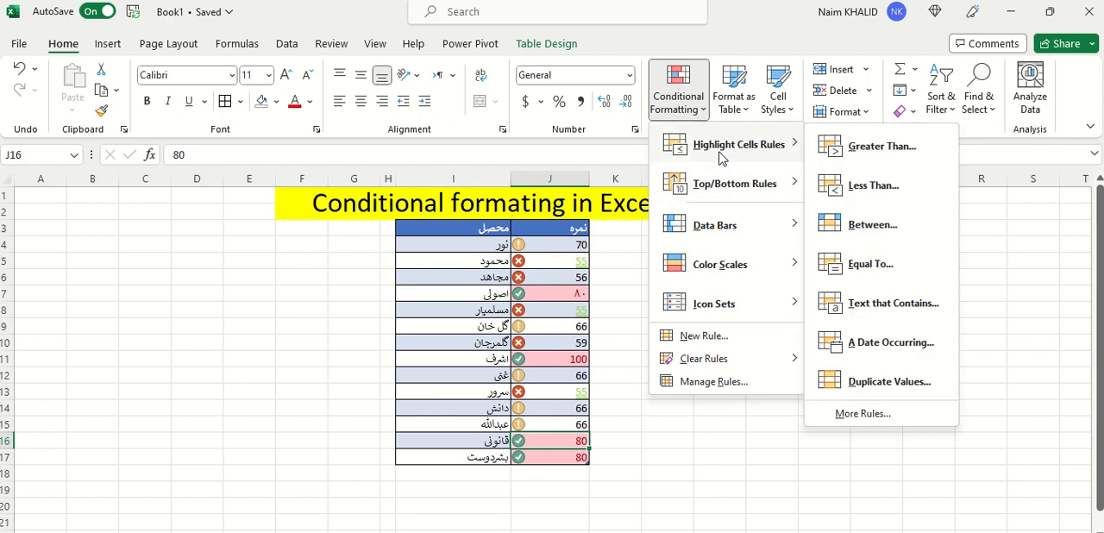
{"action": "left_click", "coordinate": [571, 239]}
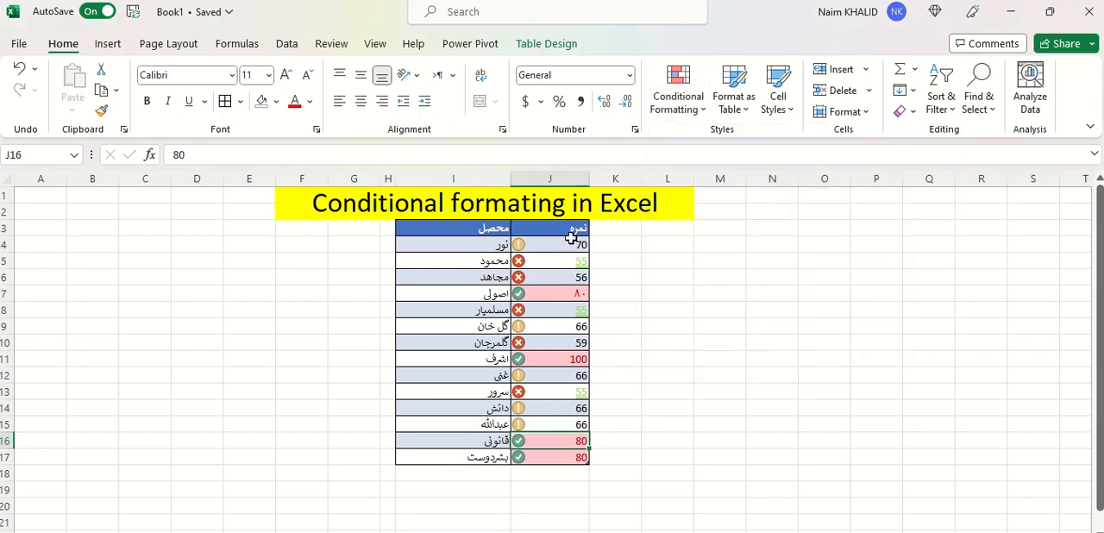
Widen column J and apply green gradient-fill data bars to the scores in J4:J17
{"action": "left_click_drag", "start_coordinate": [589, 179], "coordinate": [748, 185]}
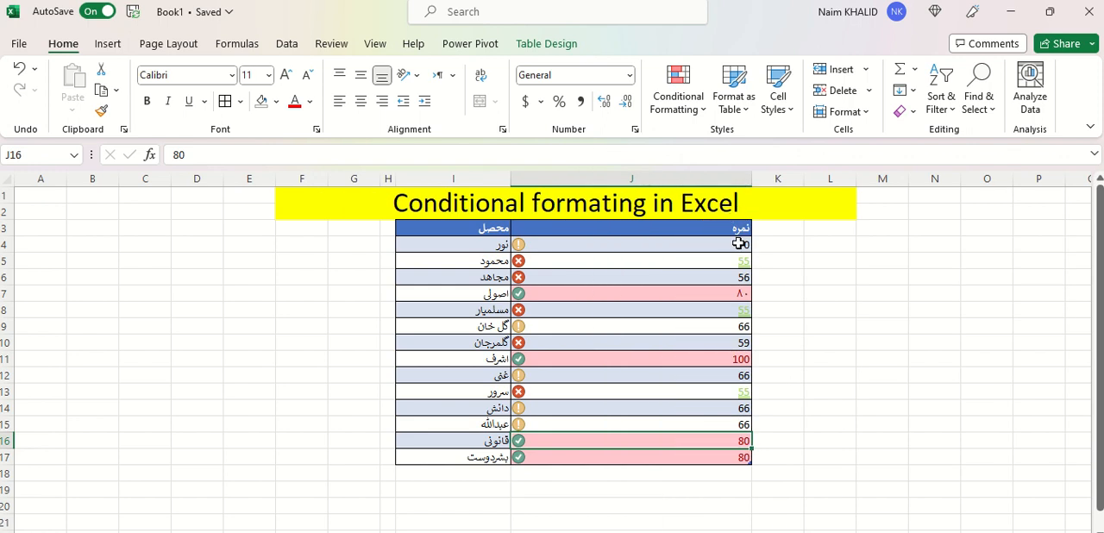
{"action": "left_click", "coordinate": [733, 244]}
{"action": "left_click_drag", "start_coordinate": [737, 332], "coordinate": [719, 459]}
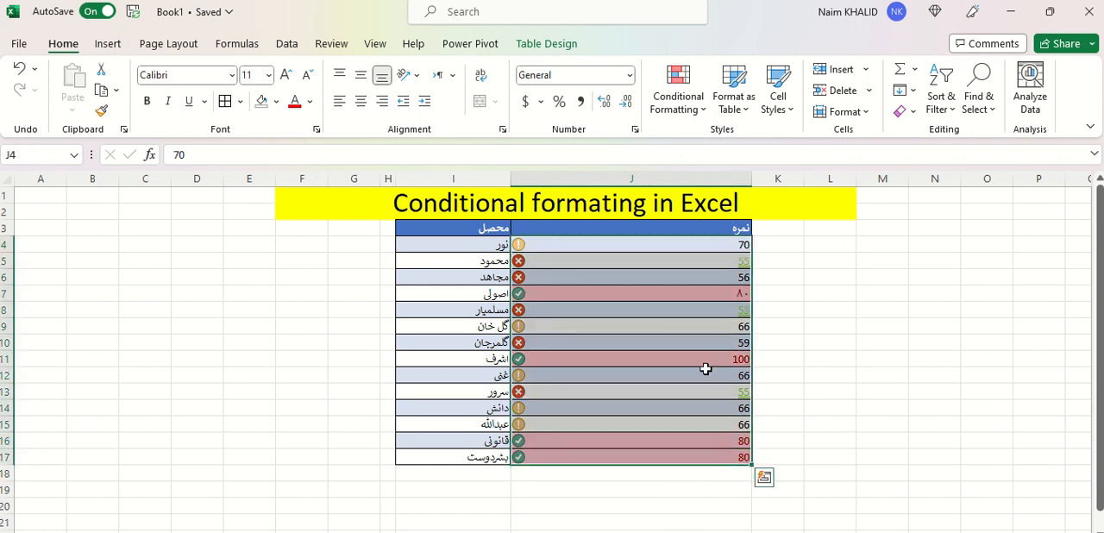
{"action": "left_click", "coordinate": [678, 91]}
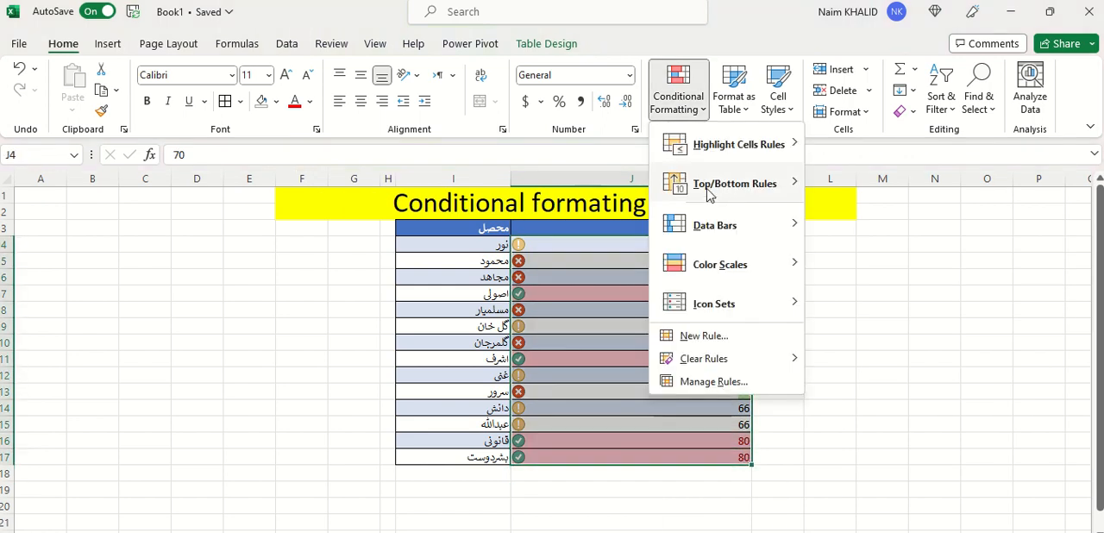
{"action": "mouse_move", "coordinate": [725, 234]}
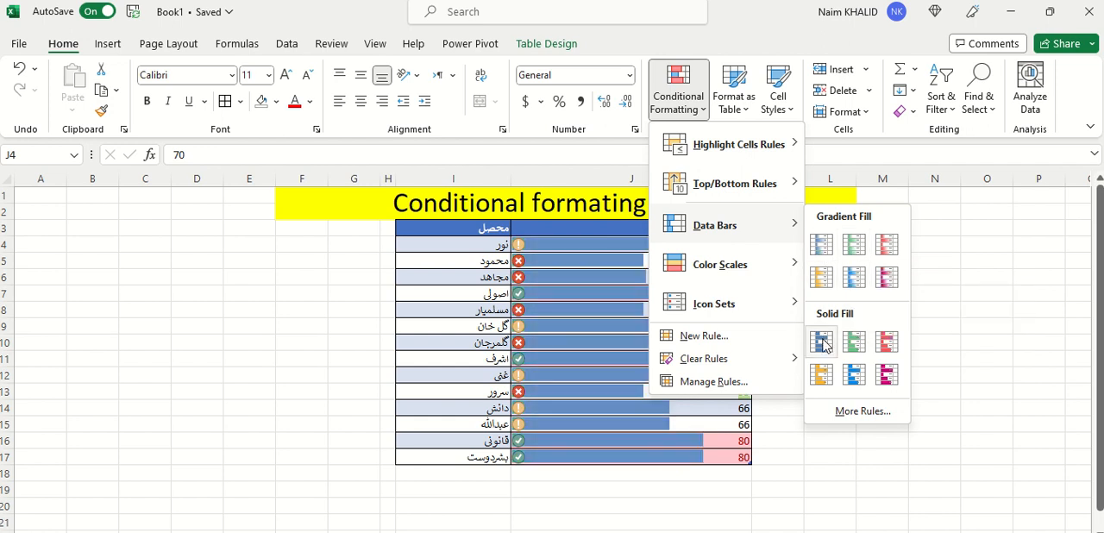
{"action": "left_click", "coordinate": [854, 246]}
{"action": "left_click", "coordinate": [813, 294]}
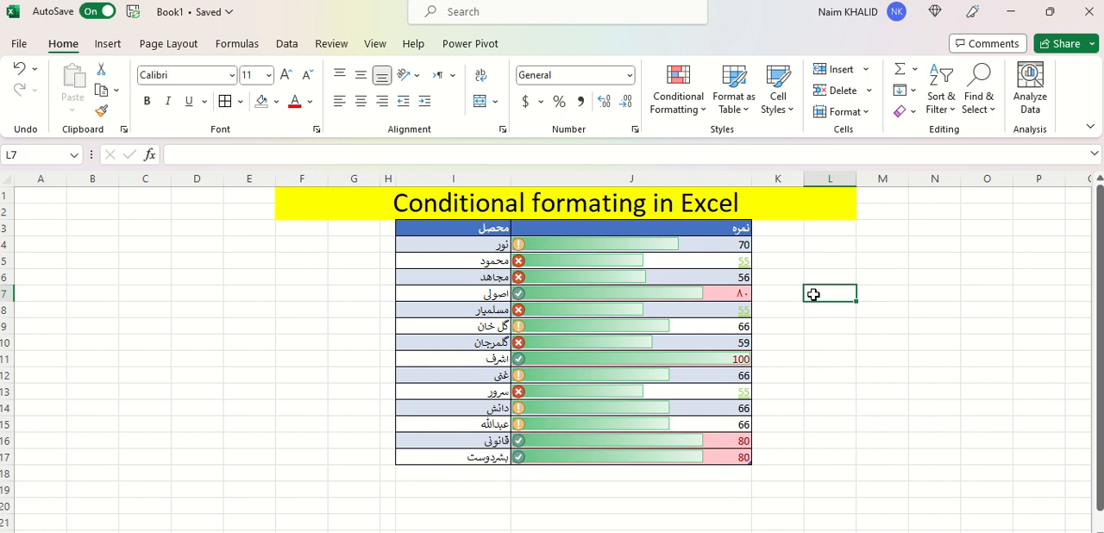
{"action": "left_click", "coordinate": [662, 247]}
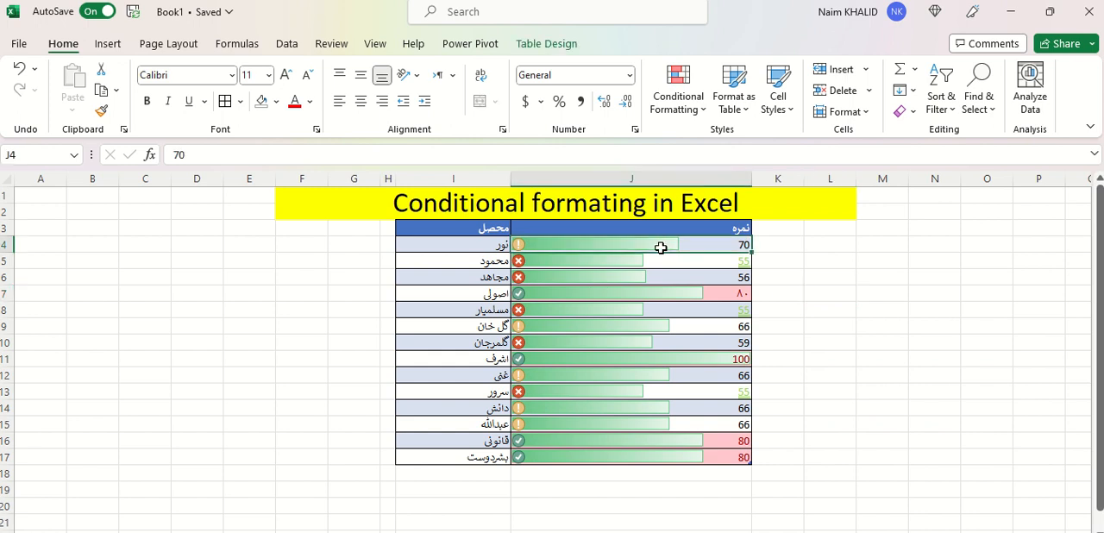
{"action": "left_click", "coordinate": [612, 263]}
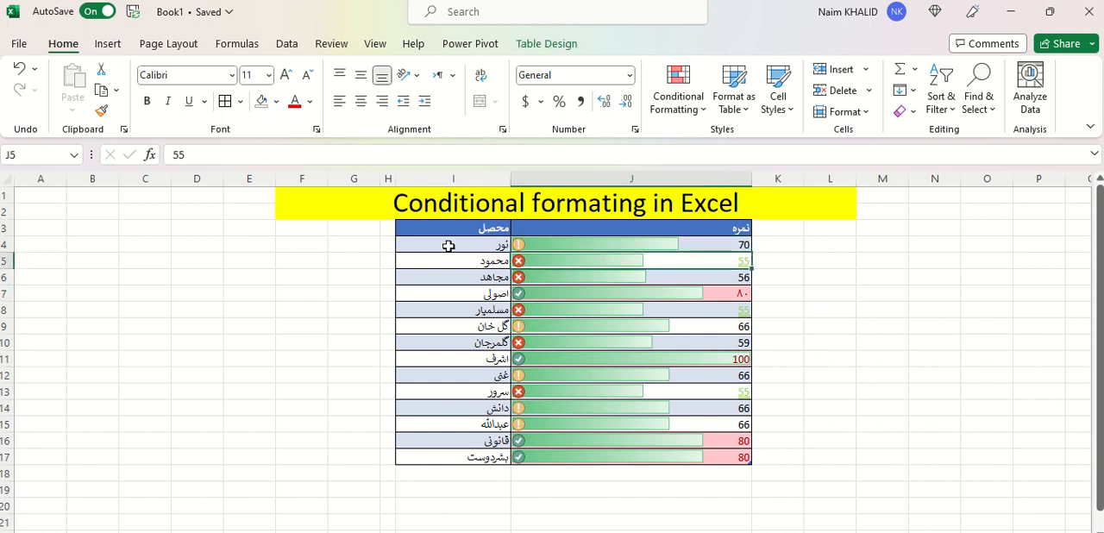
Erase all cell borders from the table's data rows, I4:J17, with the Erase Border tool
{"action": "left_click_drag", "start_coordinate": [446, 244], "coordinate": [659, 450]}
{"action": "left_click", "coordinate": [240, 101]}
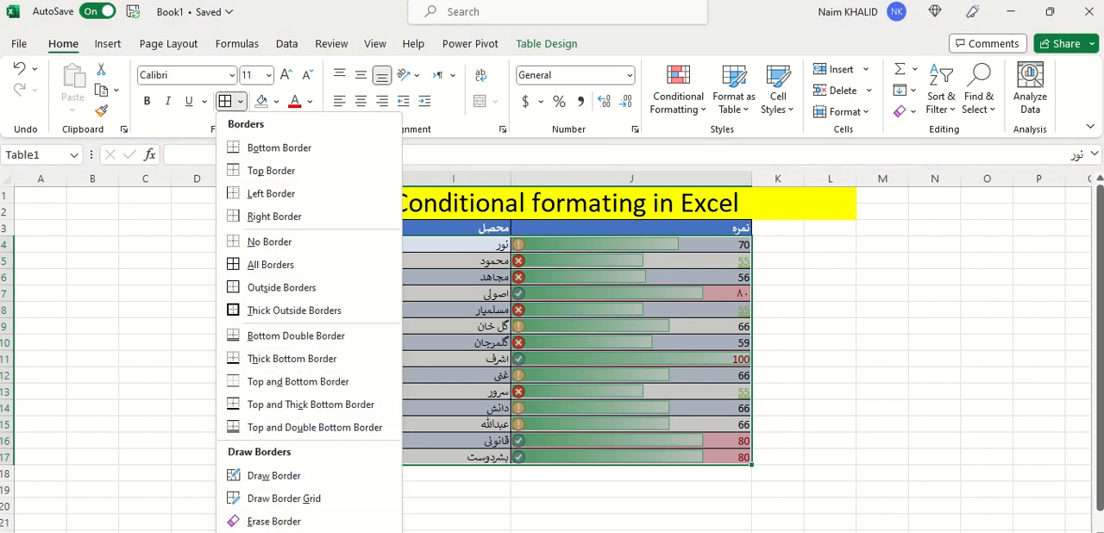
{"action": "left_click", "coordinate": [273, 521]}
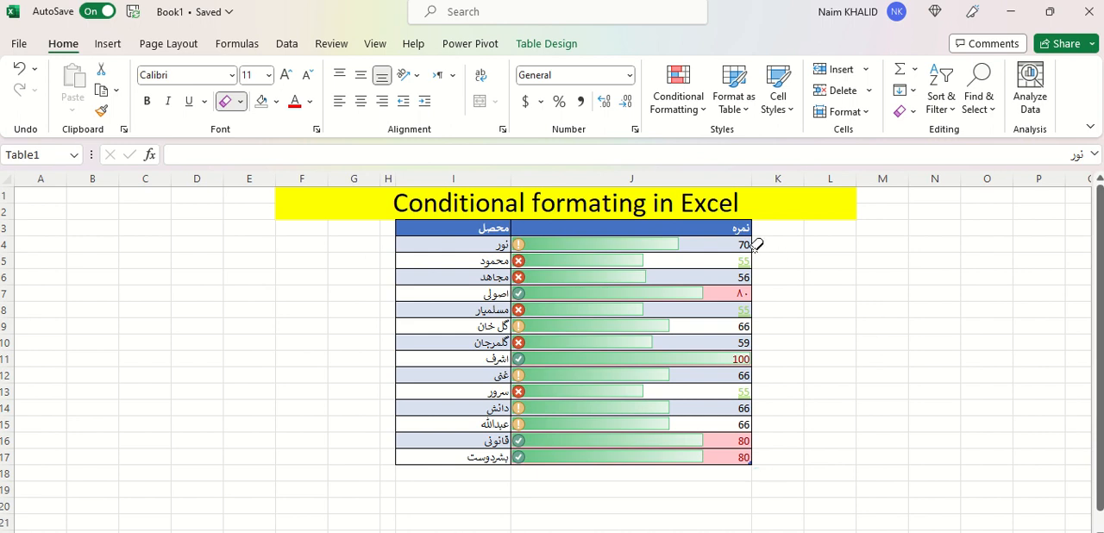
{"action": "mouse_move", "coordinate": [756, 242]}
{"action": "left_mouse_down"}
{"action": "mouse_move", "coordinate": [623, 252]}
{"action": "mouse_move", "coordinate": [596, 444]}
{"action": "mouse_move", "coordinate": [562, 457]}
{"action": "mouse_move", "coordinate": [411, 368]}
{"action": "mouse_move", "coordinate": [432, 246]}
{"action": "mouse_move", "coordinate": [448, 222]}
{"action": "mouse_move", "coordinate": [442, 455]}
{"action": "left_mouse_up"}
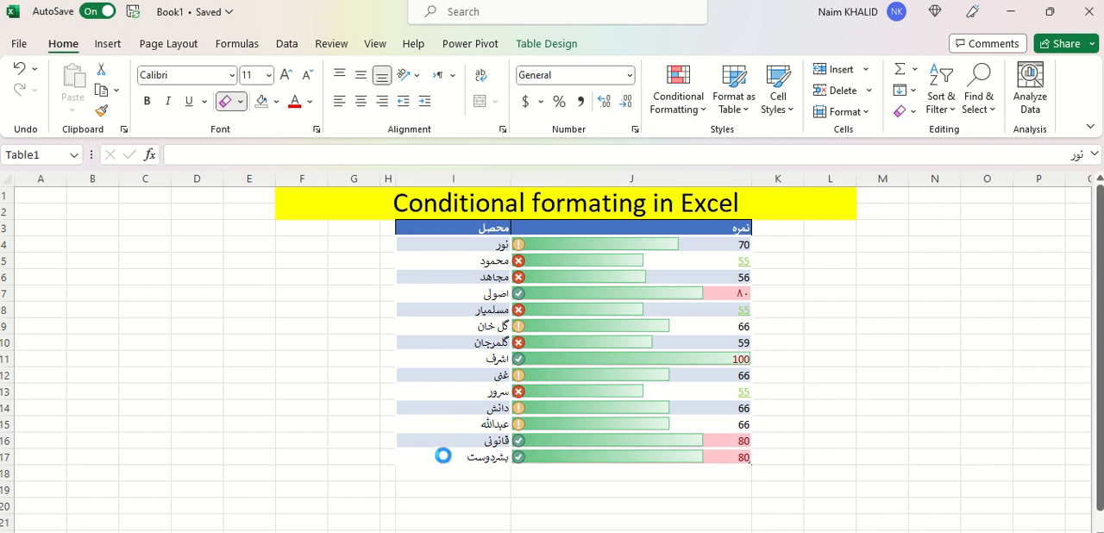